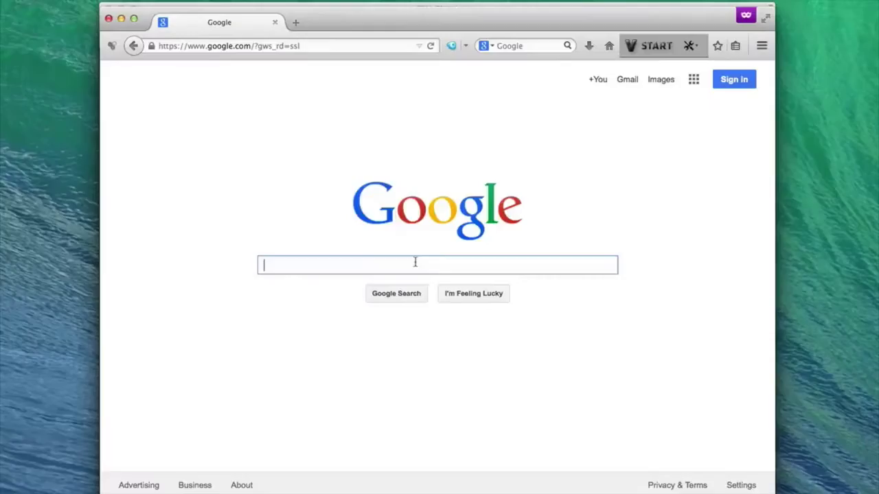
Type 'Clearwater SEO' into the Google search box
text(Clearwater SEO)
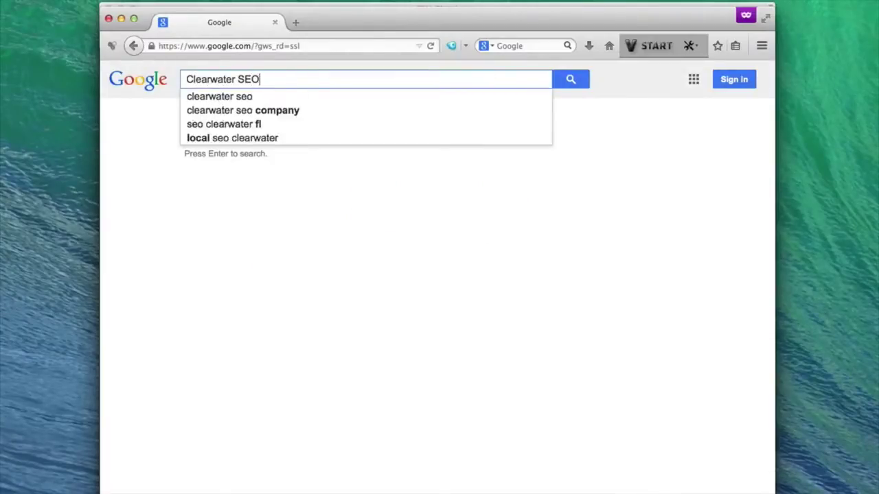
Search Google for Clearwater SEO and open the clearwaterseo.org result
key(Return)
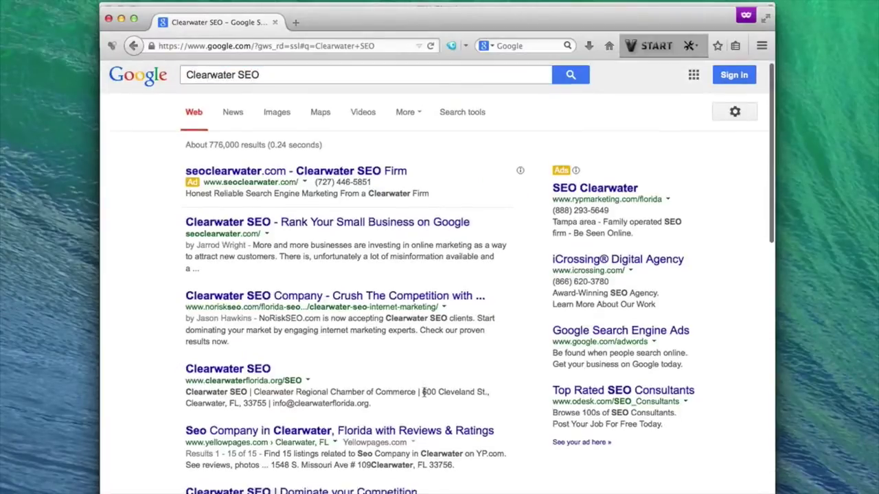
scroll(424, 392, down, 3)
click(394, 415)
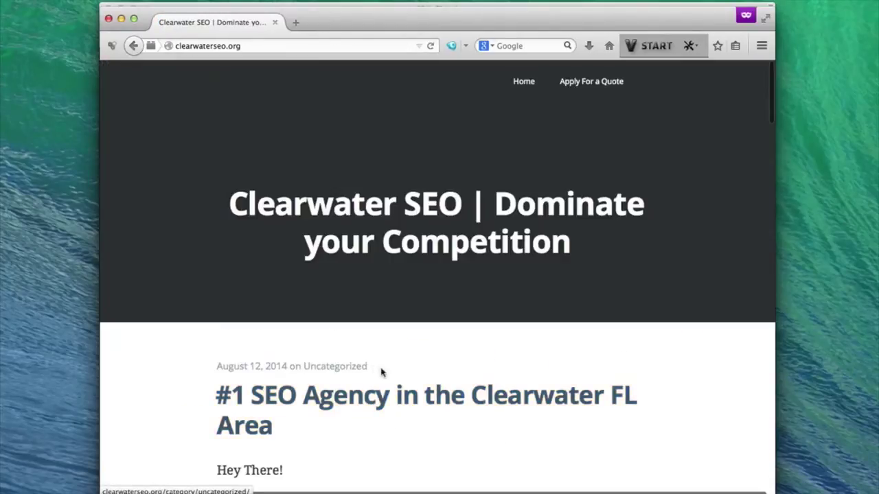
Read down the clearwaterseo.org page, highlighting the post's publication date and the author's name
drag(208, 367, 287, 369)
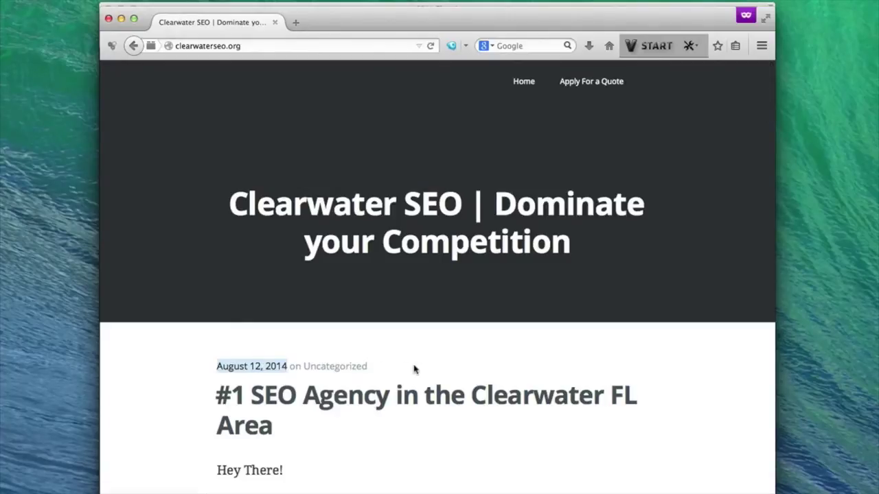
scroll(481, 335, down, 2)
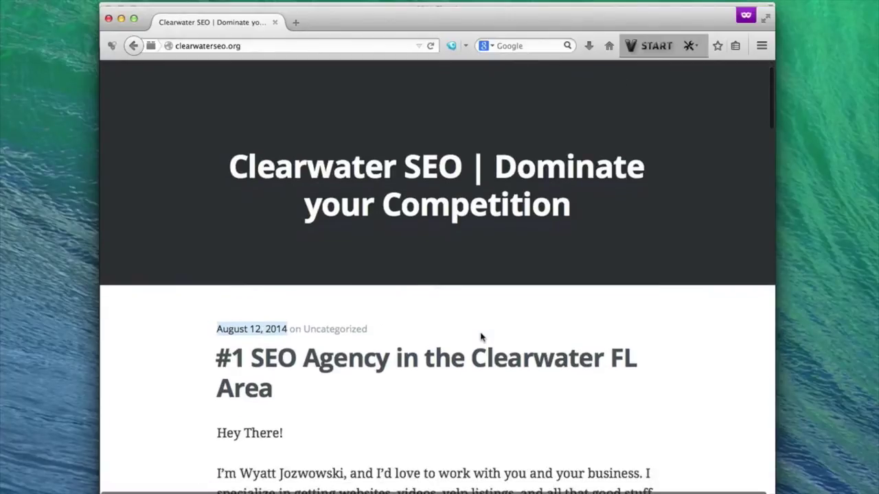
click(492, 332)
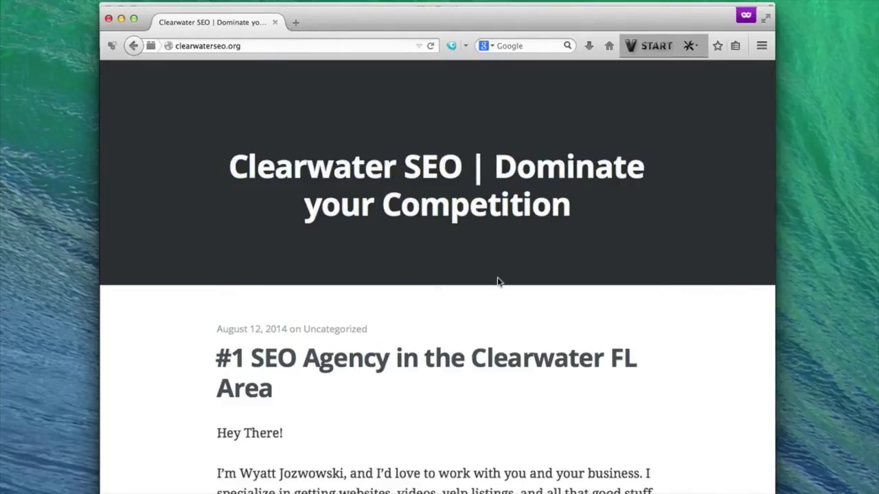
scroll(498, 281, down, 3)
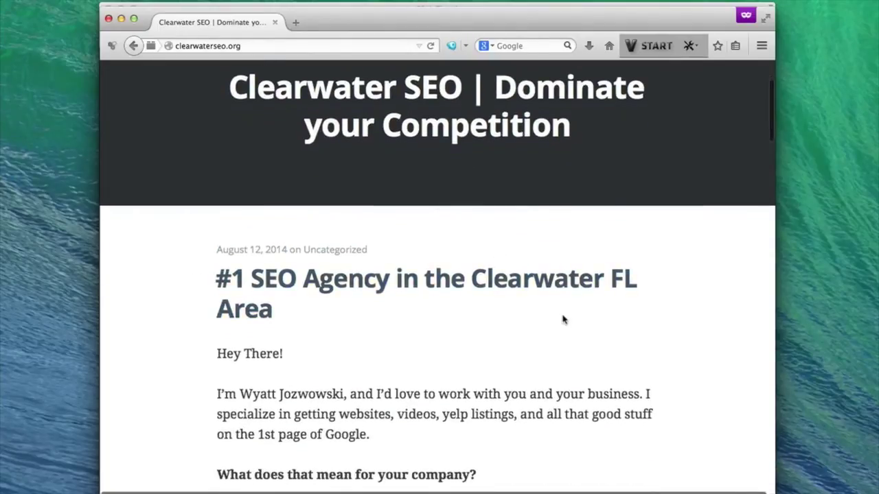
scroll(222, 334, down, 3)
drag(240, 315, 373, 315)
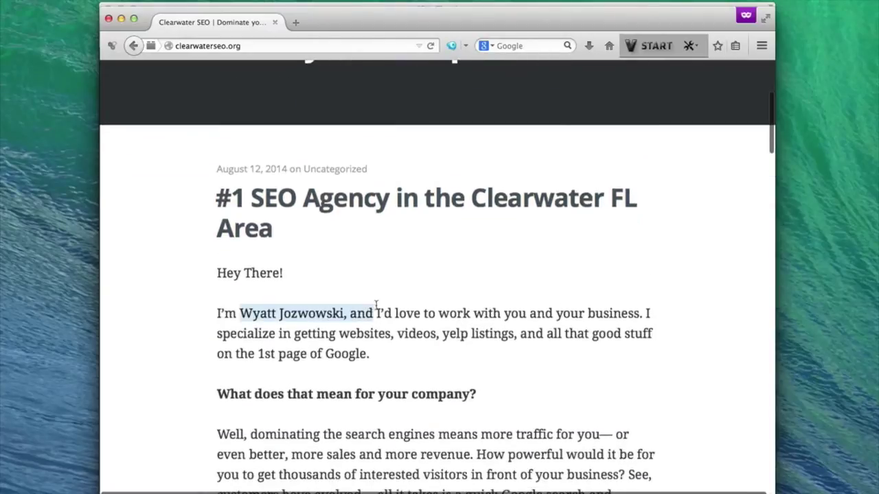
scroll(385, 300, down, 10)
scroll(386, 300, down, 15)
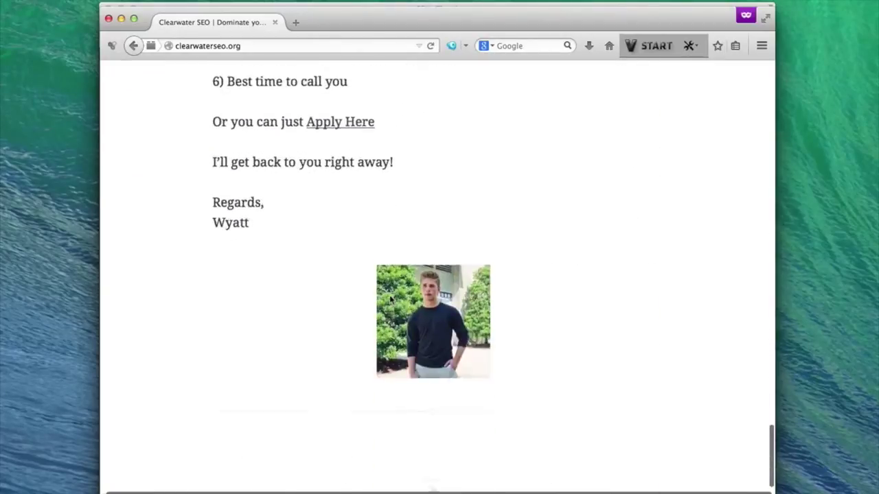
scroll(481, 296, up, 20)
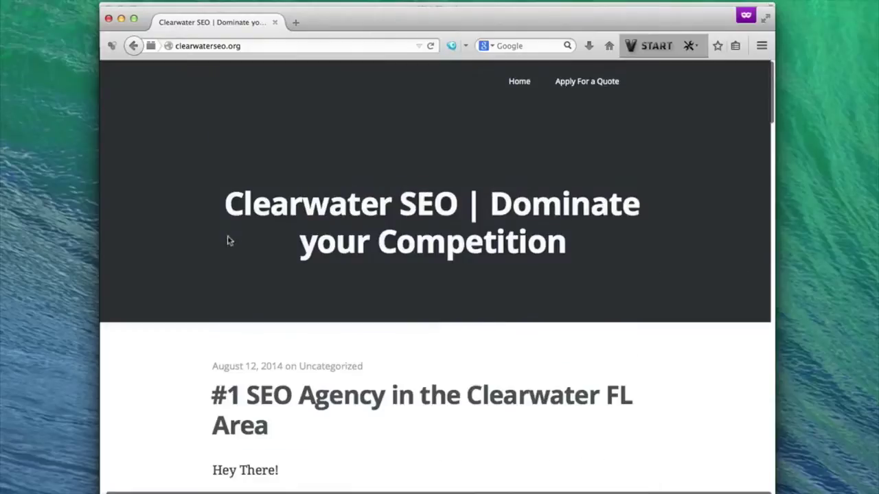
Highlight 'Clearwater SEO' in the page heading, then switch to the Cloud PBN sign-in page
drag(210, 208, 447, 206)
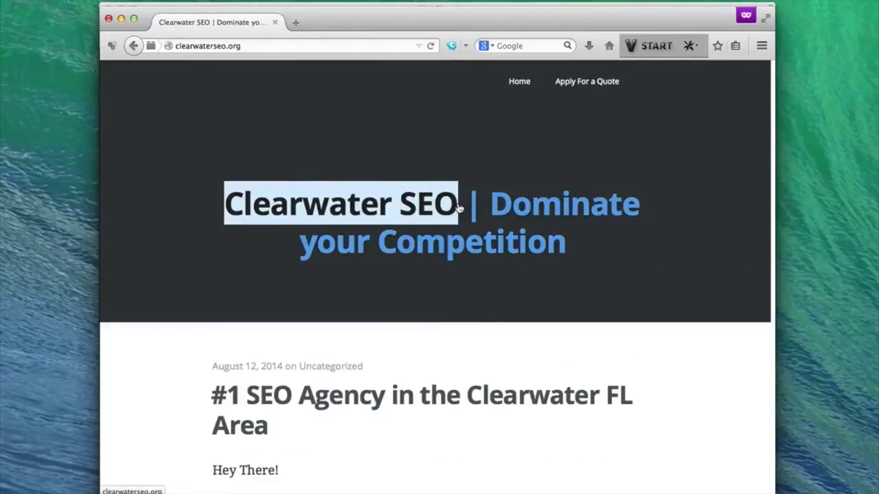
click(186, 362)
scroll(244, 363, down, 5)
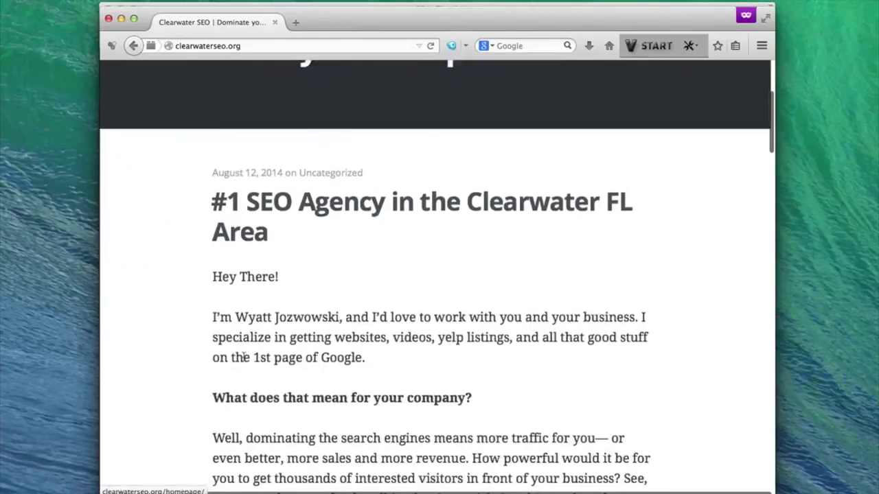
scroll(243, 343, up, 5)
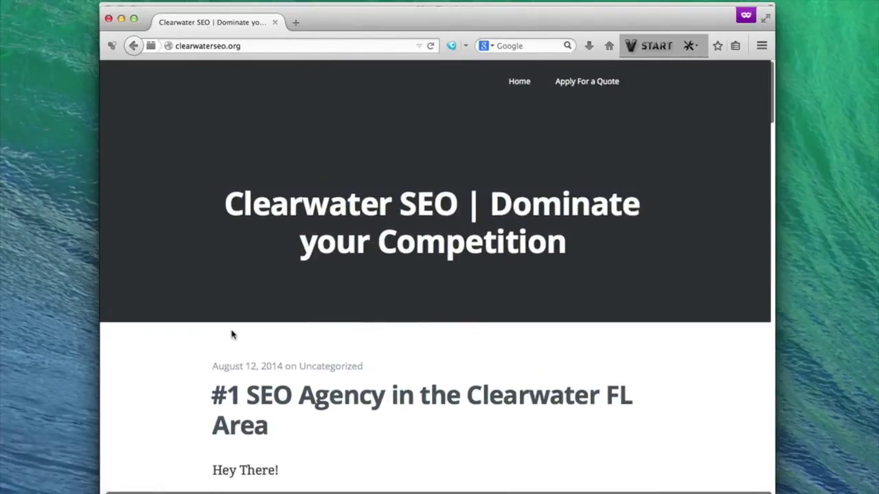
scroll(251, 303, left, 1)
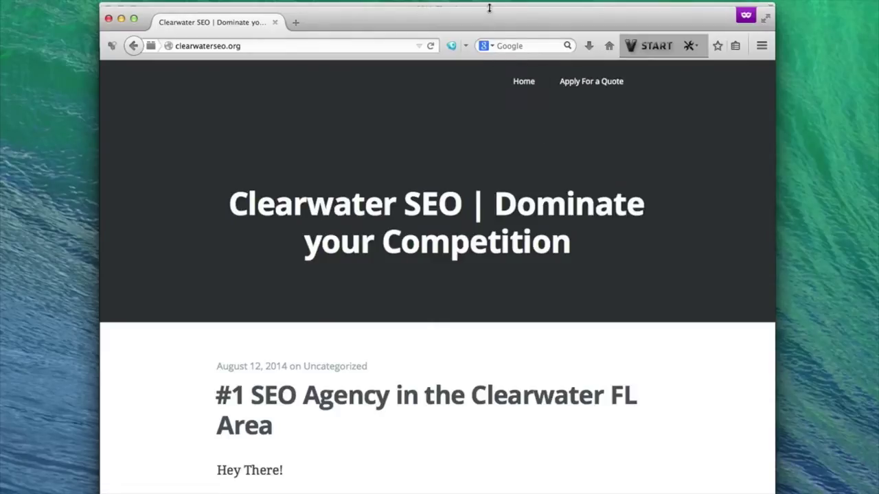
key(super+Tab)
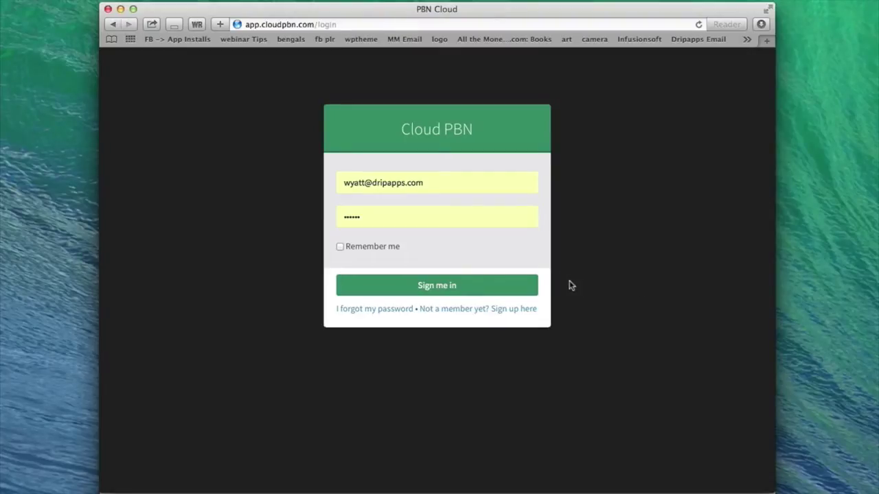
Sign in to Cloud PBN and point out the 16 backlinks and 3 second-tier backlinks counts
click(522, 294)
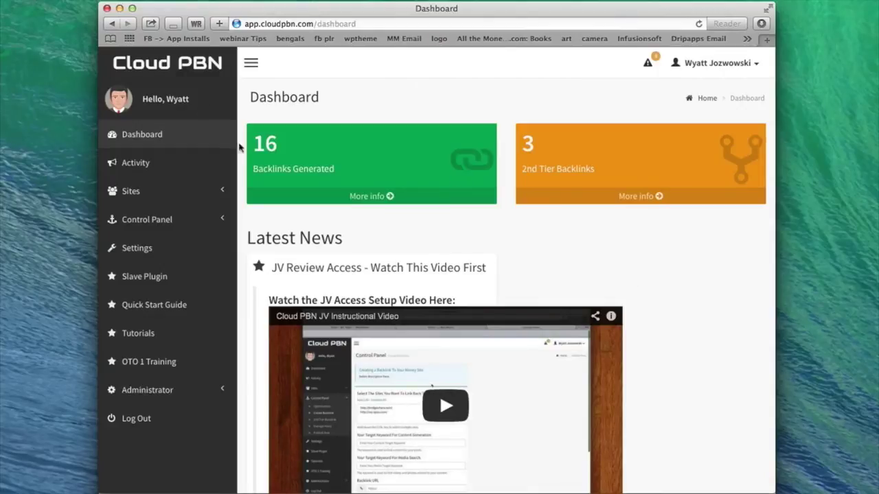
drag(247, 146, 290, 142)
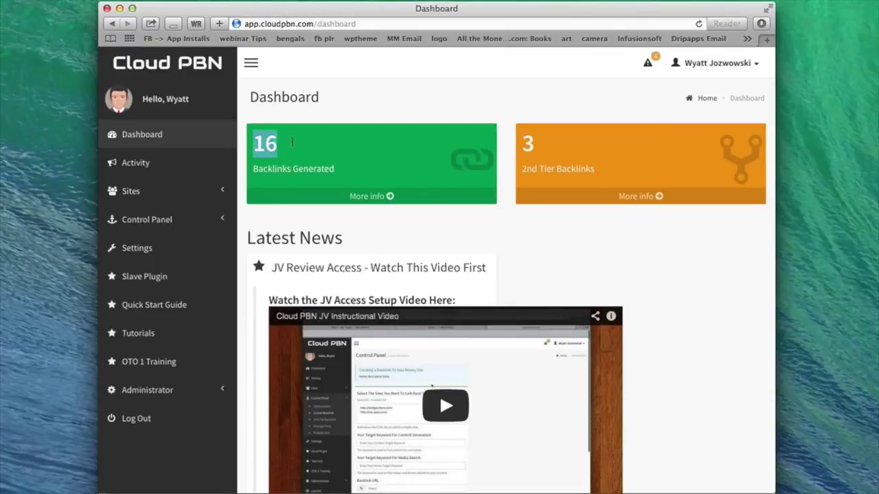
drag(514, 145, 542, 144)
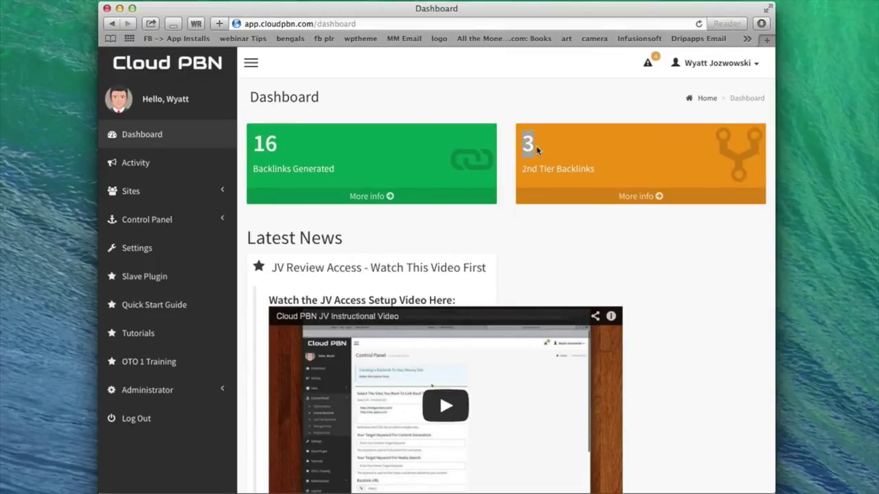
Open Your Sites to list the three approved blogs, and expand the Control Panel
click(192, 193)
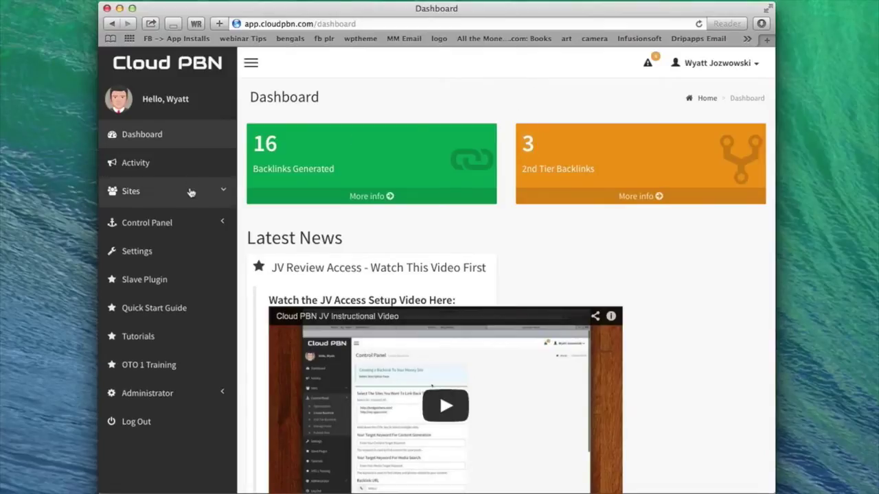
click(157, 215)
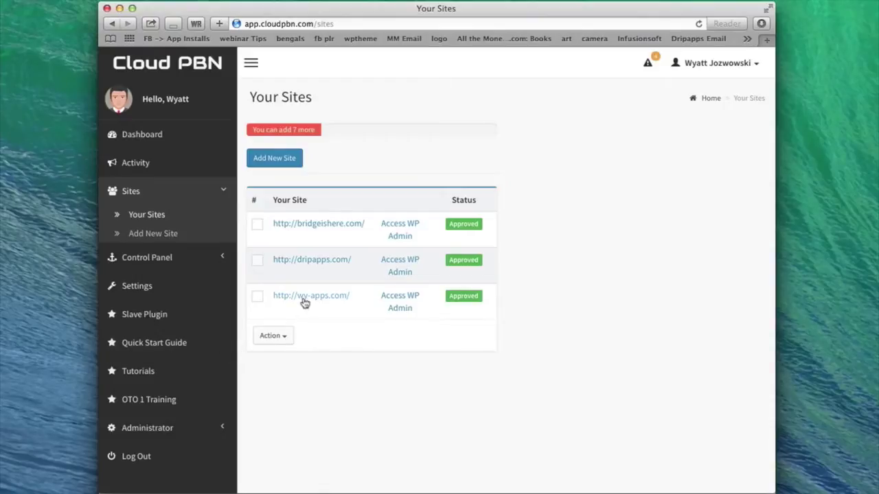
click(180, 264)
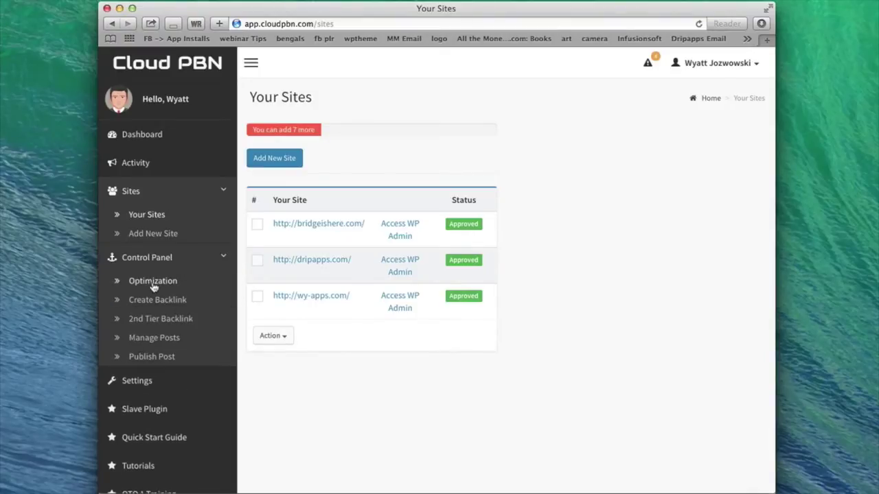
Queue optimization of all three sites, with random themes for bridgeishere.com and wy-apps.com
click(151, 283)
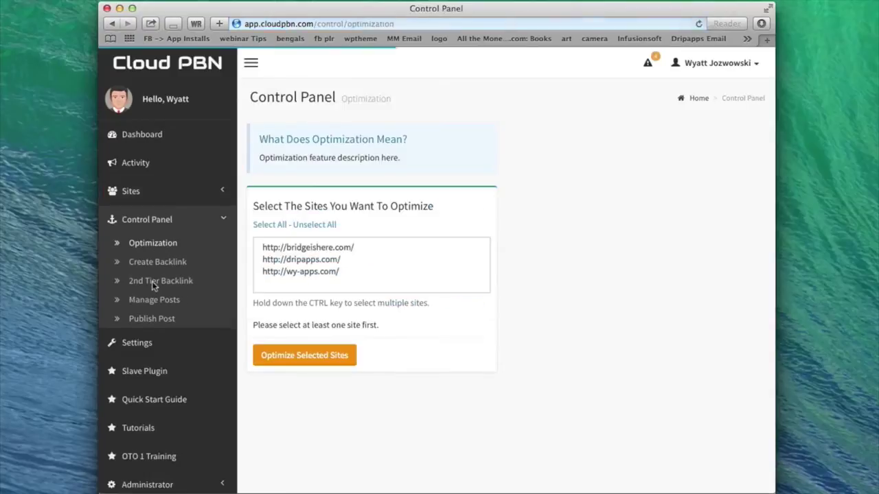
click(309, 250)
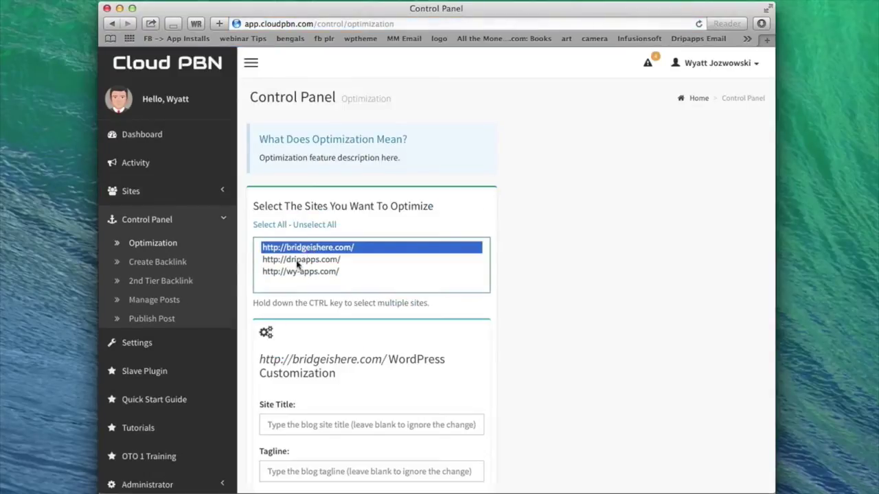
drag(302, 260, 299, 278)
scroll(364, 274, down, 5)
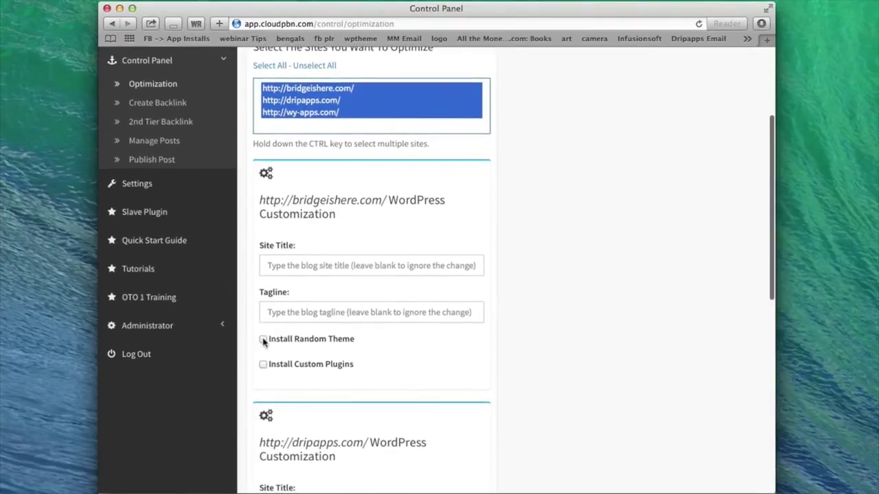
click(263, 339)
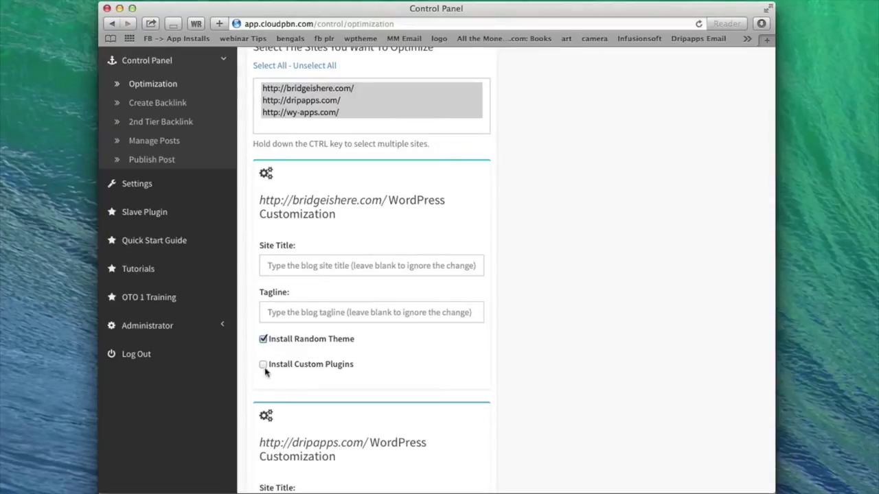
click(263, 364)
click(263, 365)
click(292, 261)
click(289, 311)
scroll(306, 313, down, 10)
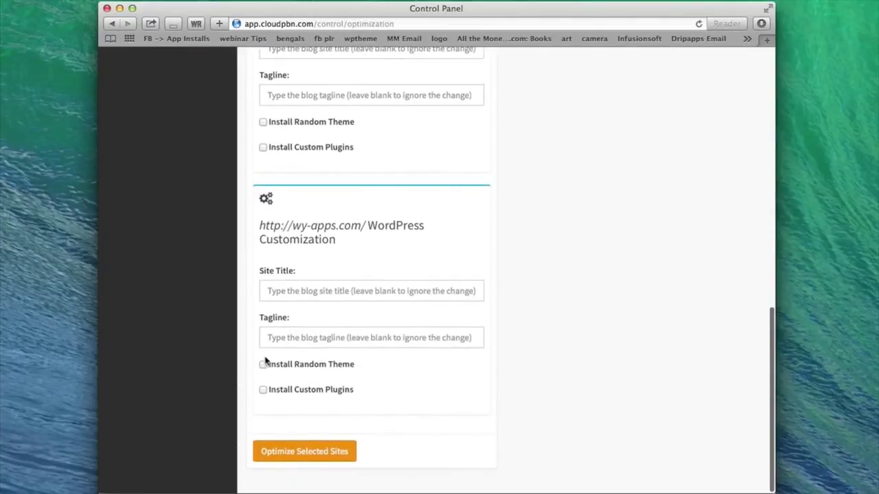
click(264, 364)
click(311, 452)
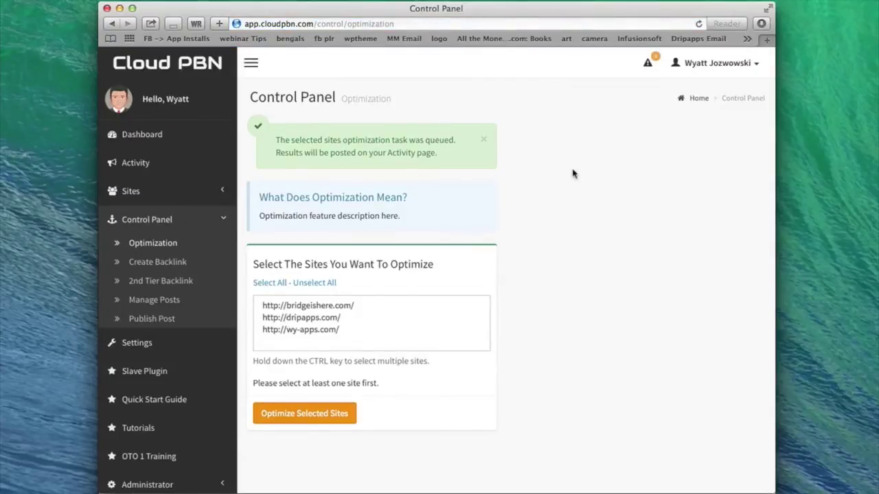
Check the activity log and notifications, then bring up the Create Backlink form
click(158, 162)
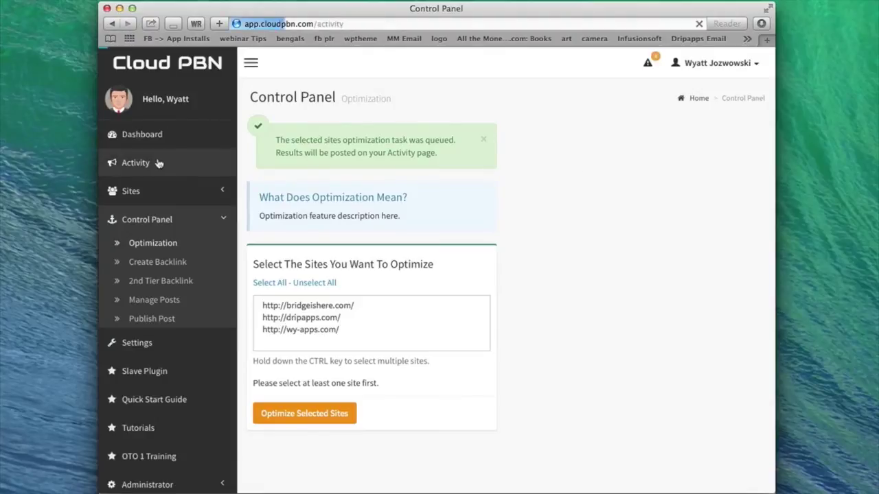
click(649, 64)
click(649, 62)
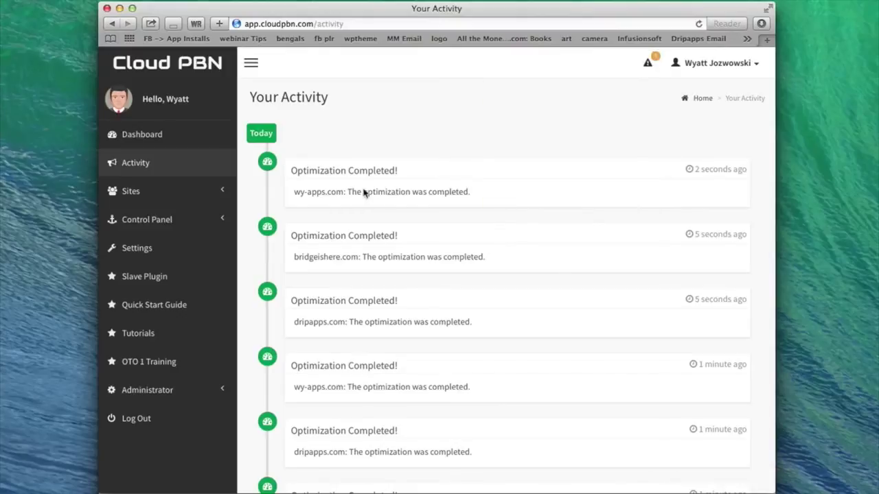
click(190, 224)
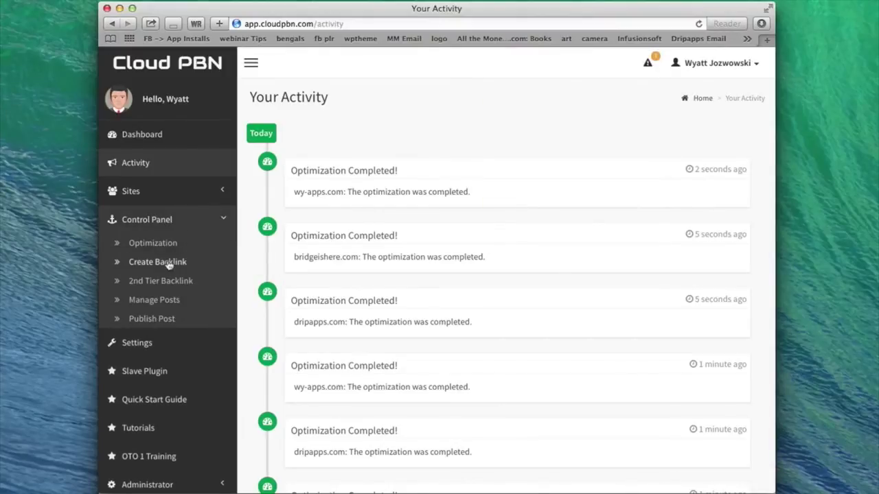
click(166, 267)
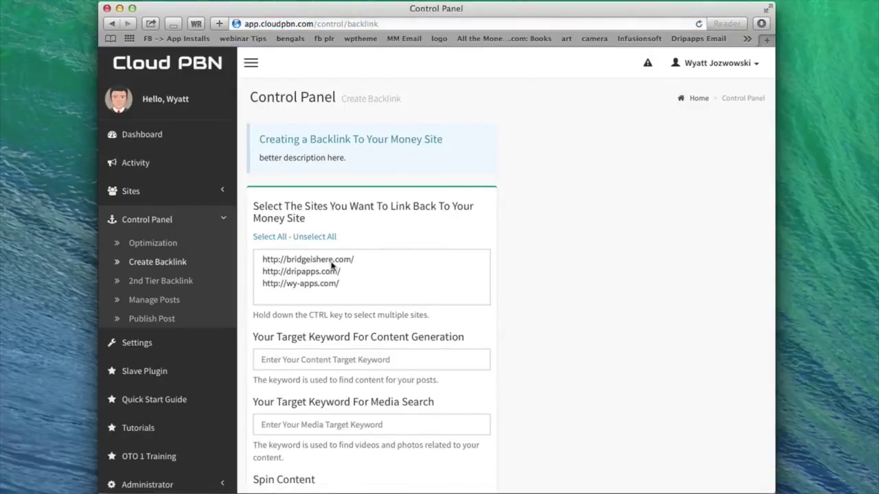
Select bridgeishere.com and dripapps.com, with keywords SEO (content) and Search Engine Optimization (media)
drag(329, 263, 321, 276)
scroll(406, 294, down, 2)
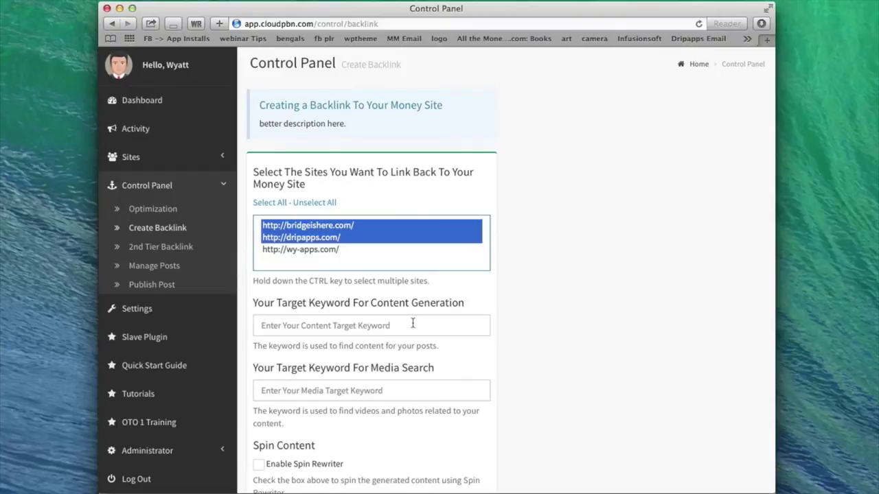
click(406, 324)
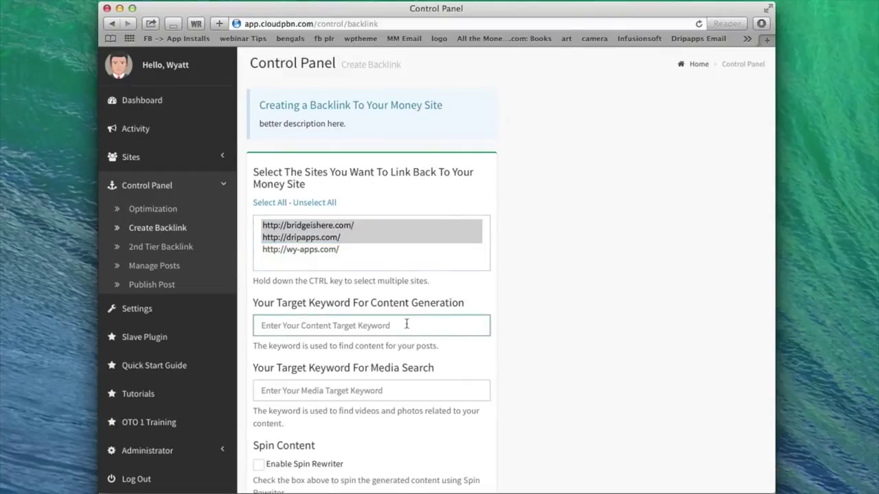
text(SEO)
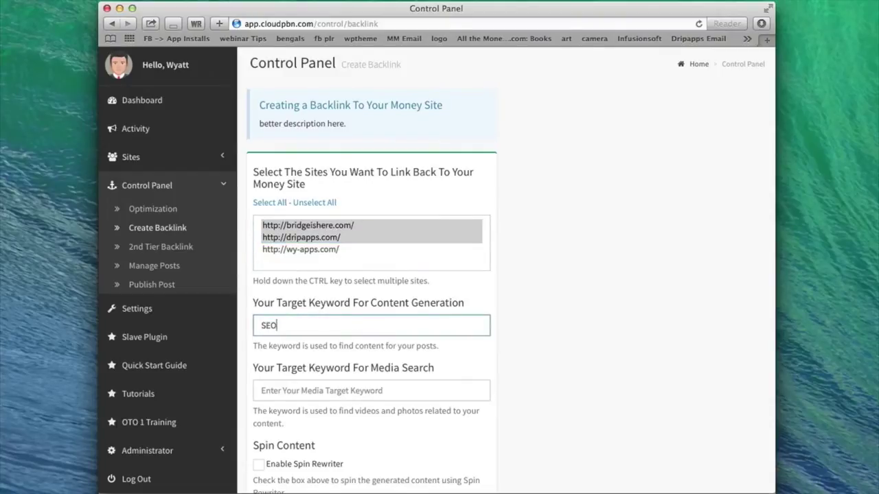
click(261, 390)
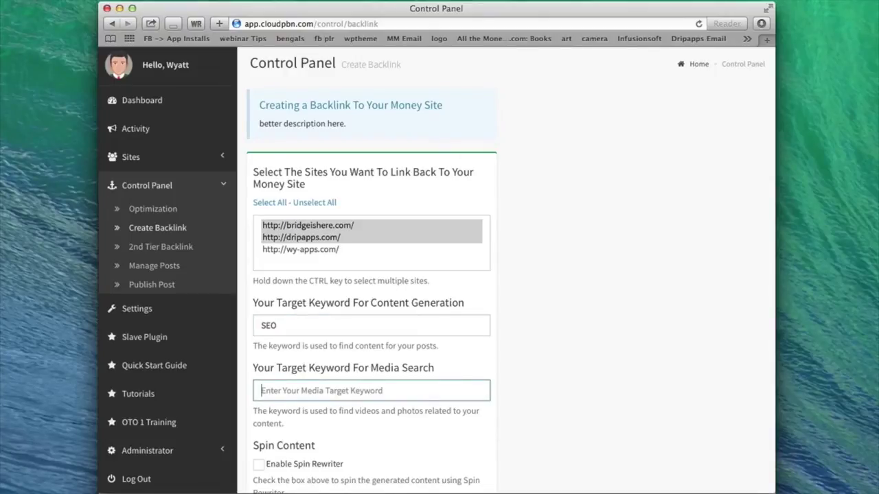
text(Search Engine Optimization)
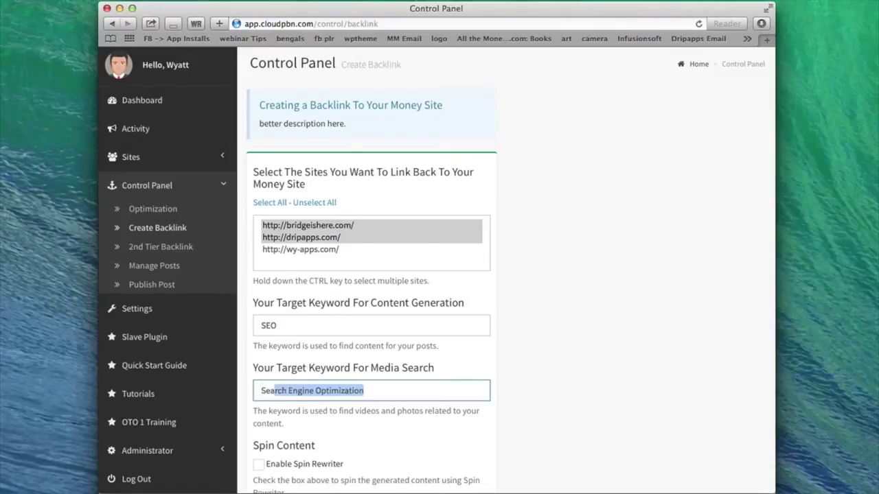
click(420, 434)
scroll(293, 392, down, 3)
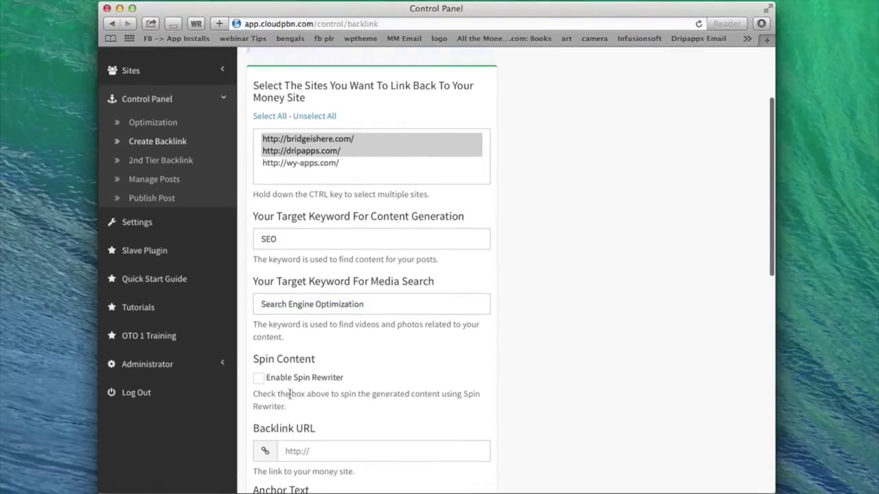
click(258, 379)
scroll(381, 360, down, 3)
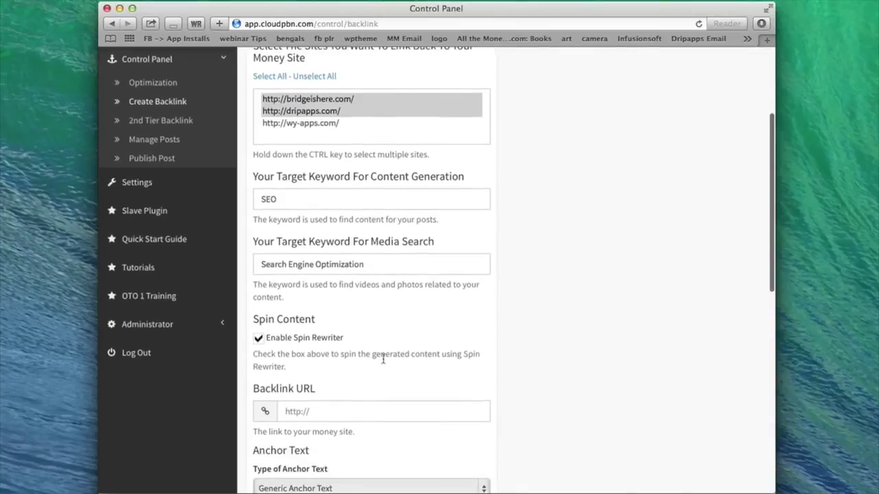
click(364, 368)
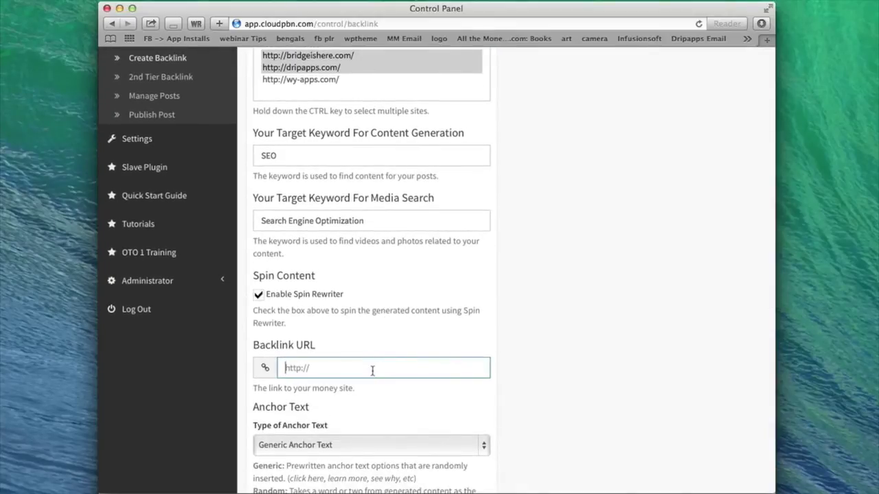
text(http:)
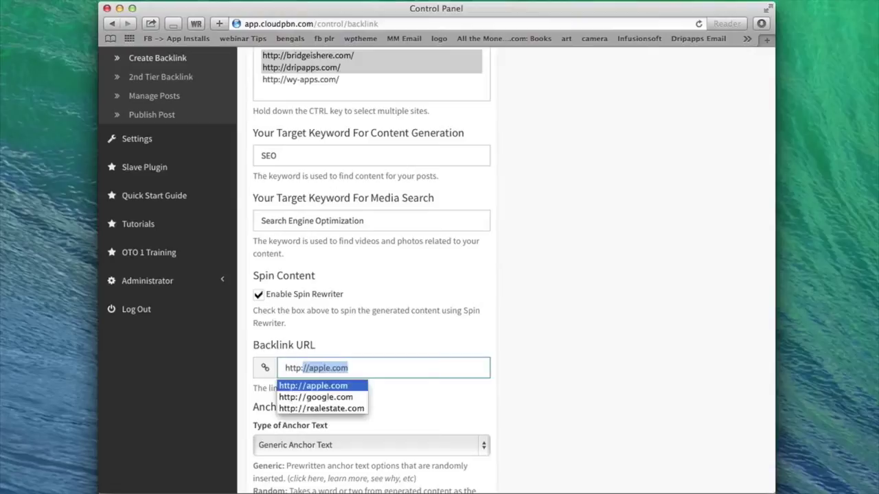
text(//apple.com)
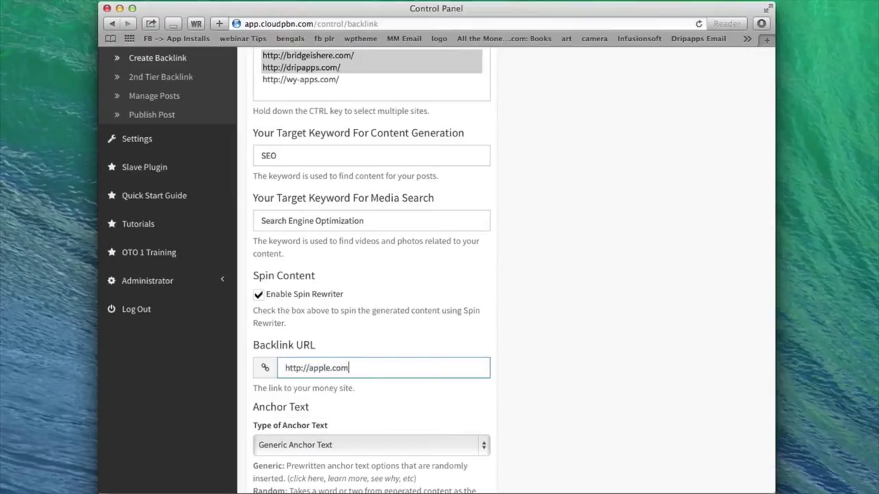
click(575, 348)
Use custom anchor texts 'Clearwater SEO' and 'SEO in Clearwater' for the two sites
scroll(575, 347, down, 3)
click(383, 337)
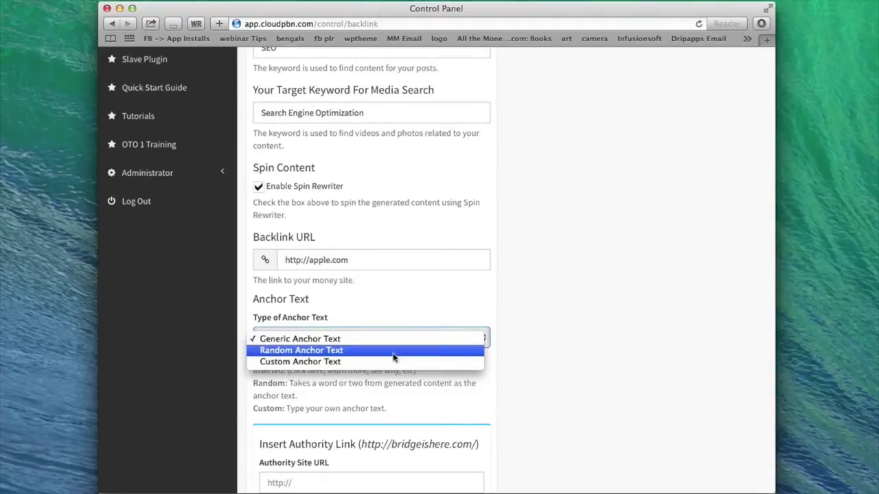
click(393, 361)
scroll(526, 378, down, 2)
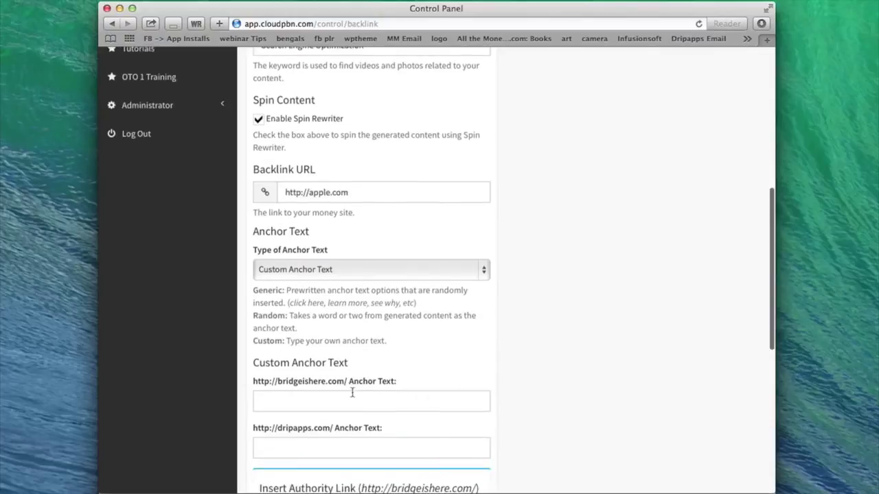
click(350, 403)
text(Clearwater SEO)
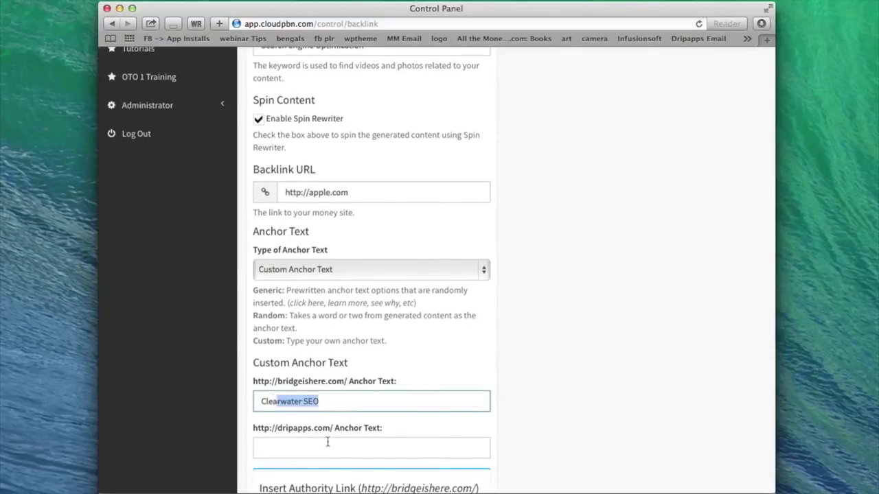
click(327, 442)
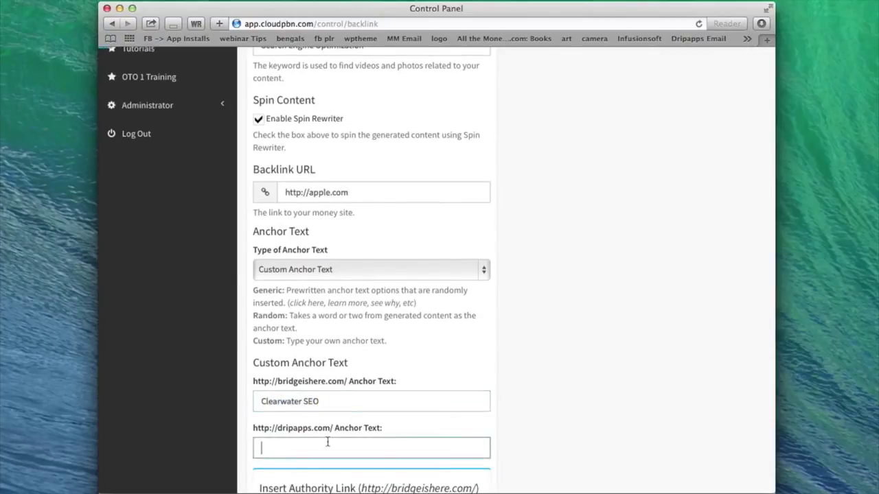
text(SEO in Clearwater)
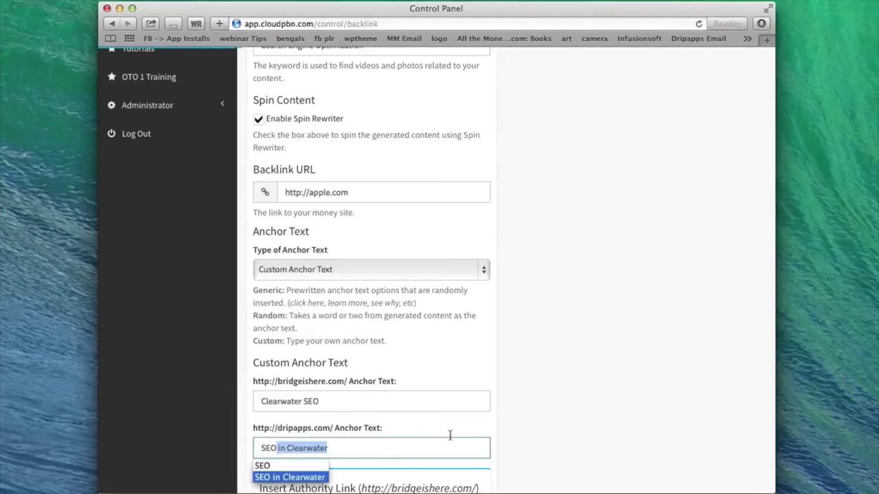
click(460, 431)
Submit the form to queue the backlink generation
scroll(511, 426, down, 3)
scroll(518, 374, down, 5)
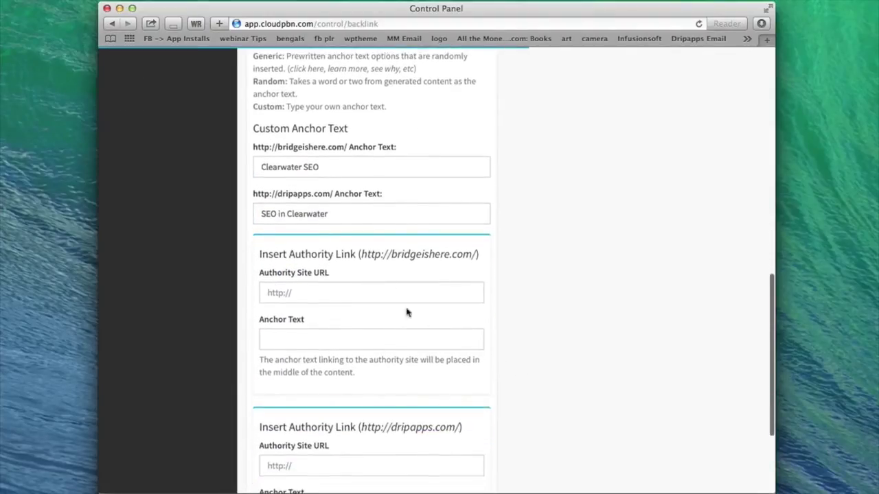
scroll(411, 309, down, 5)
click(316, 459)
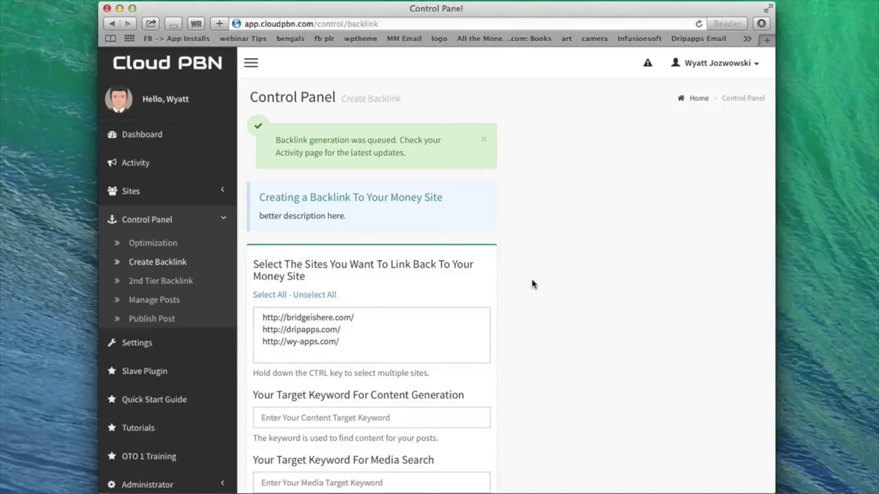
Review the queued confirmation and notifications, then open the Your Activity feed
scroll(563, 254, down, 3)
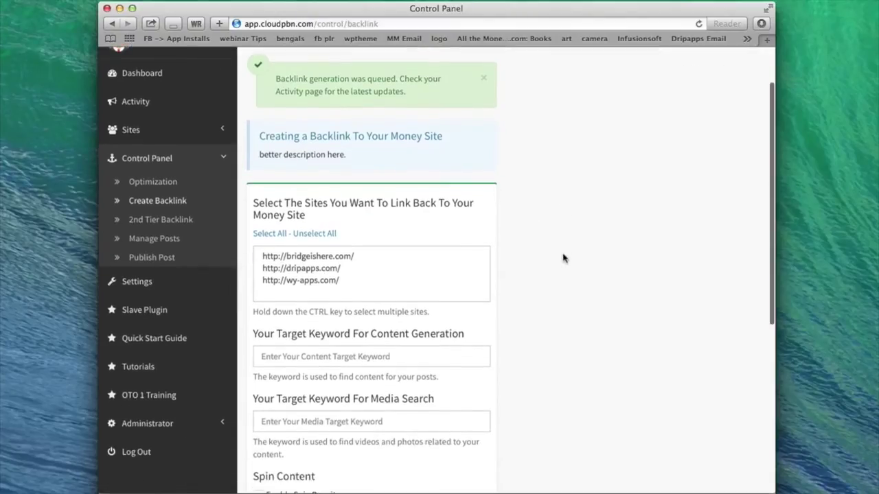
scroll(563, 258, down, 5)
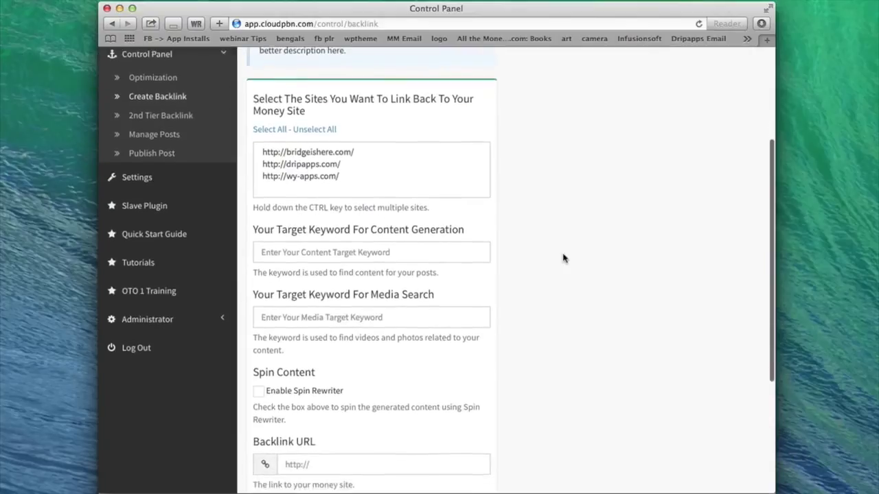
scroll(565, 275, up, 5)
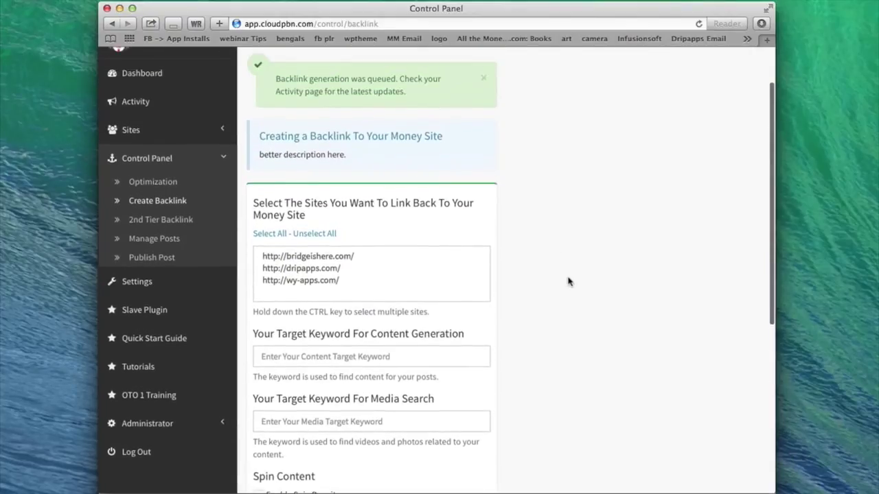
scroll(568, 281, up, 2)
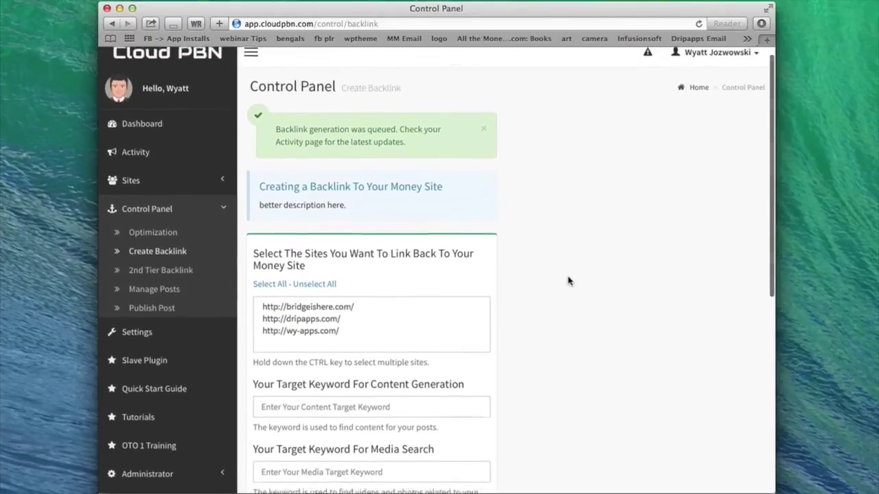
scroll(567, 281, up, 1)
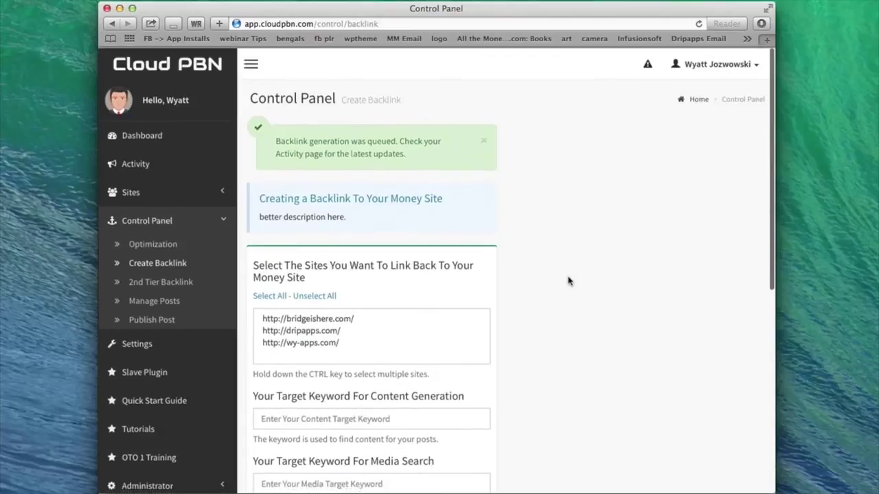
click(650, 63)
click(165, 168)
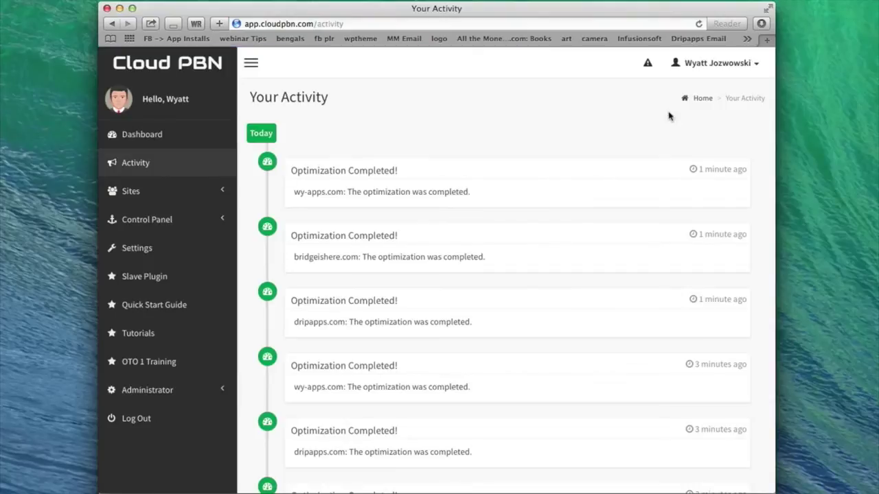
click(650, 66)
click(649, 65)
key(super+t)
text(dripapps.com)
key(Return)
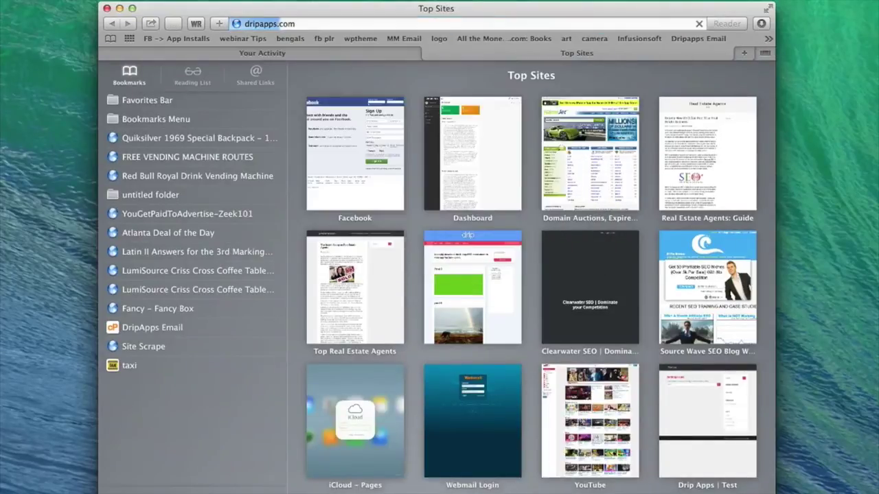
scroll(442, 172, down, 2)
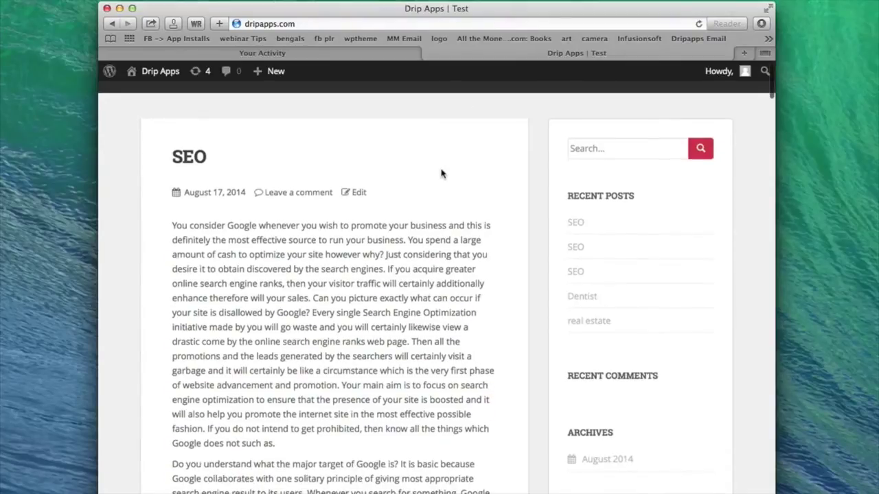
scroll(290, 218, down, 1)
drag(173, 186, 356, 268)
scroll(254, 251, down, 2)
drag(203, 111, 361, 199)
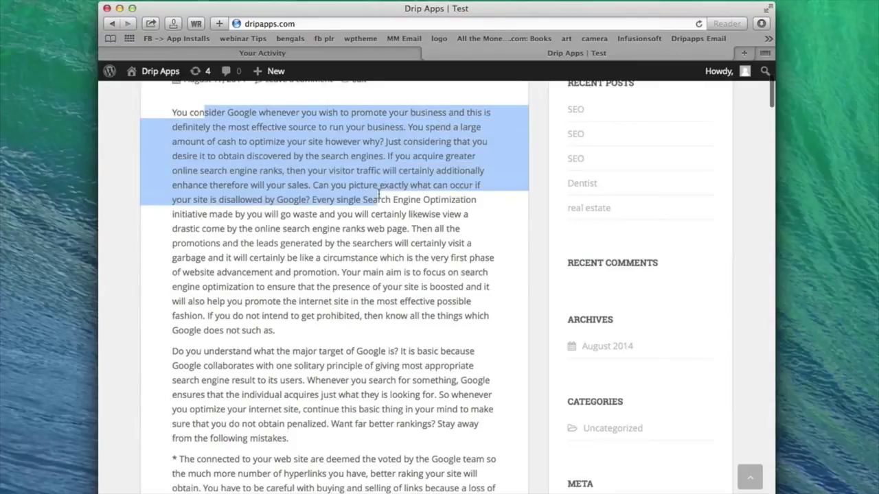
scroll(328, 289, down, 10)
scroll(327, 288, down, 8)
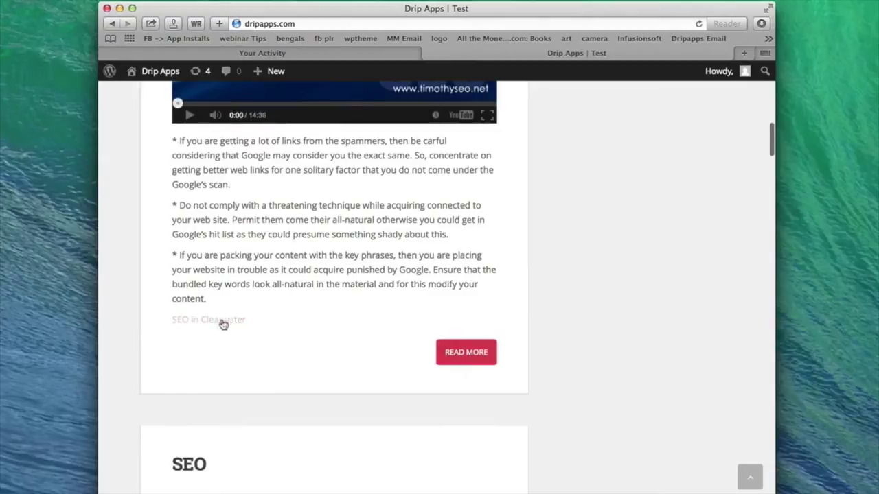
scroll(223, 324, up, 18)
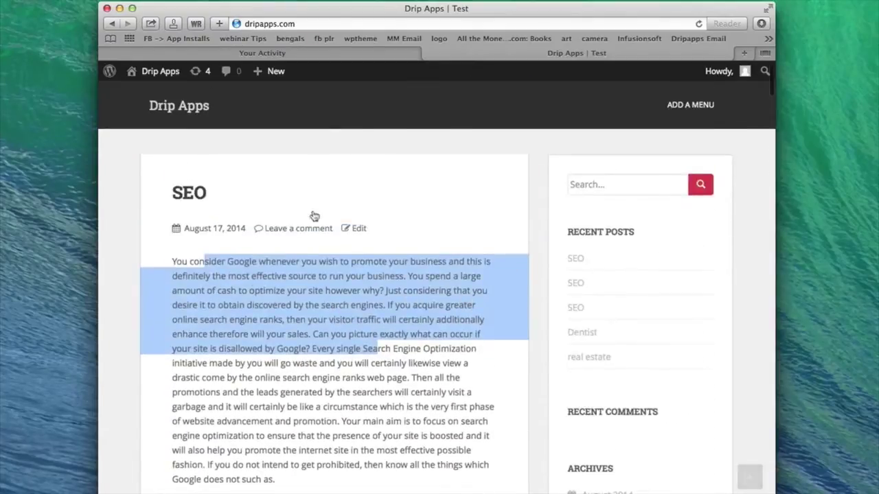
click(295, 159)
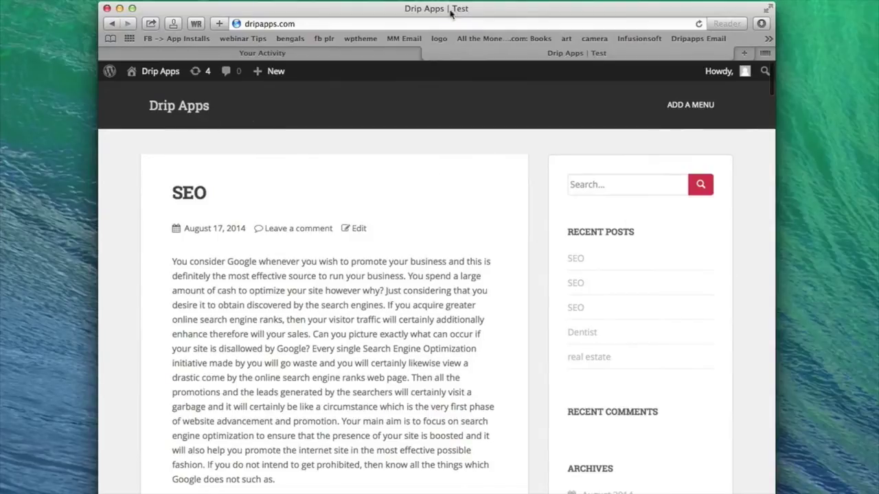
mouse_move(451, 12)
mouse_down()
mouse_move(422, 11)
mouse_move(453, 10)
mouse_up()
Return to the activity log, review notifications, and open Control Panel's 2nd Tier Backlink page
click(386, 55)
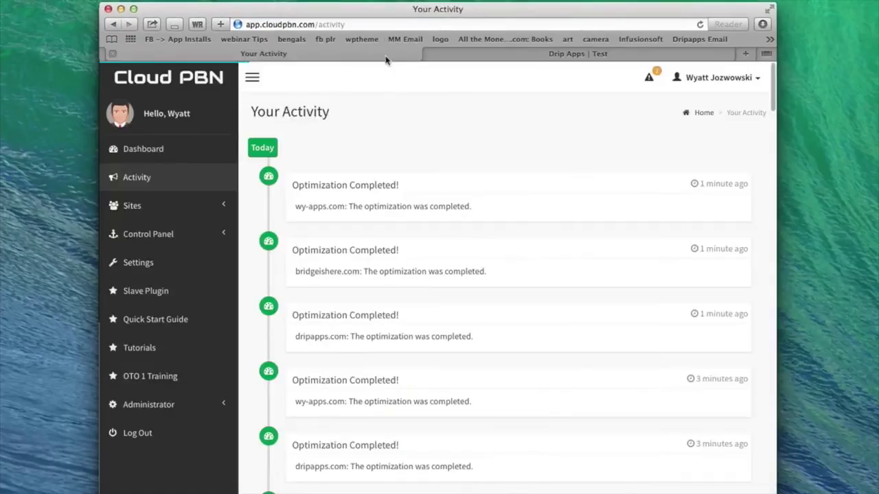
click(647, 80)
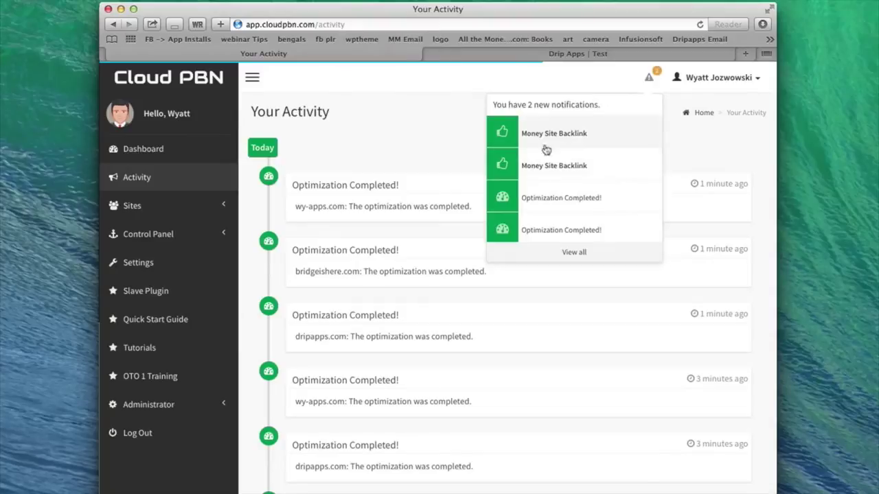
click(649, 79)
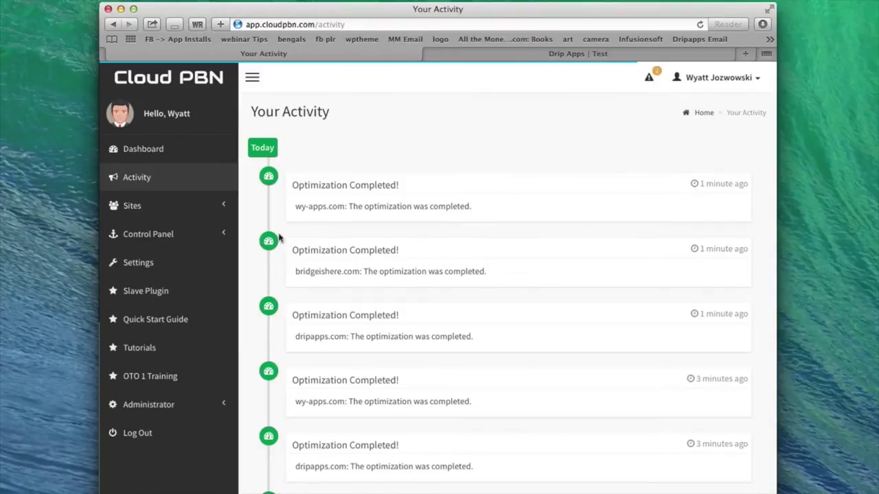
click(201, 233)
click(180, 299)
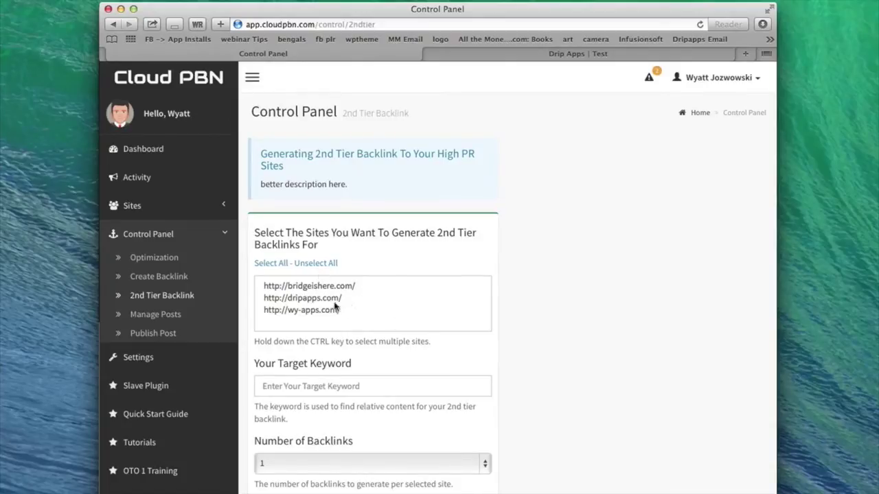
Generate 2nd tier backlinks for all three sites: keyword 'Search Engine Optimization', 2 backlinks each
drag(329, 293, 425, 334)
scroll(424, 333, down, 1)
scroll(371, 319, up, 1)
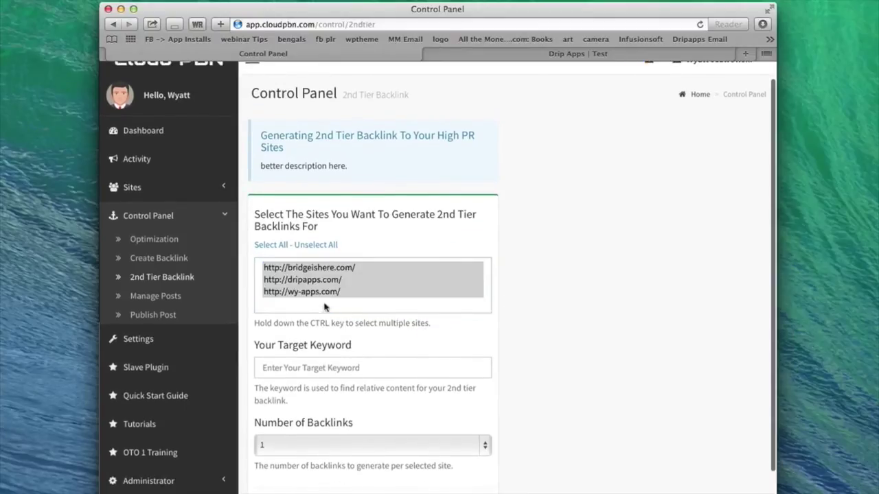
click(355, 368)
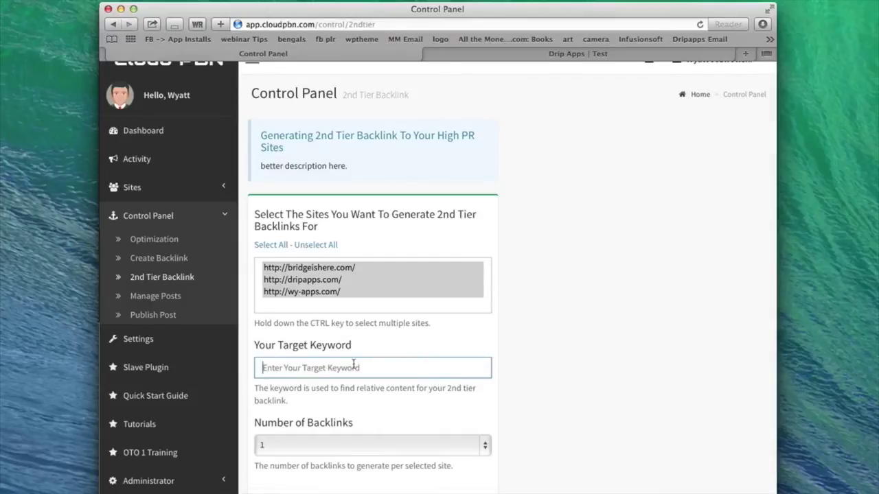
text(Search Engine)
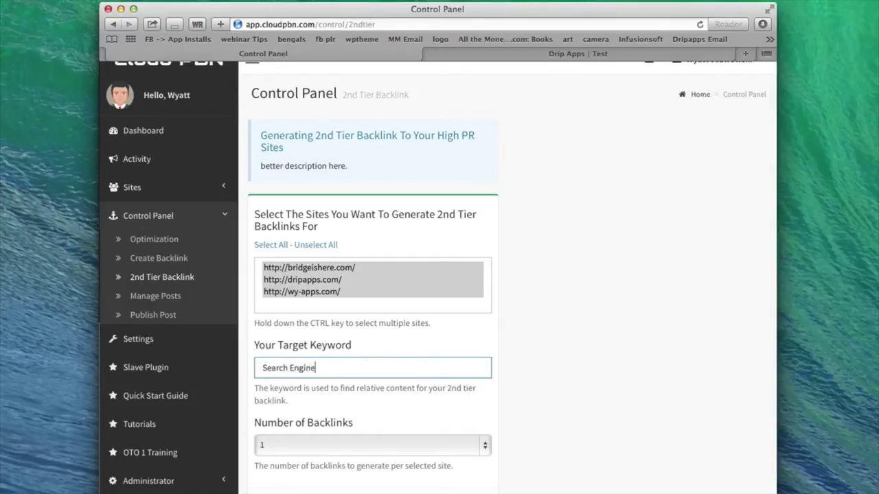
text( Optimization)
click(526, 404)
scroll(526, 404, down, 1)
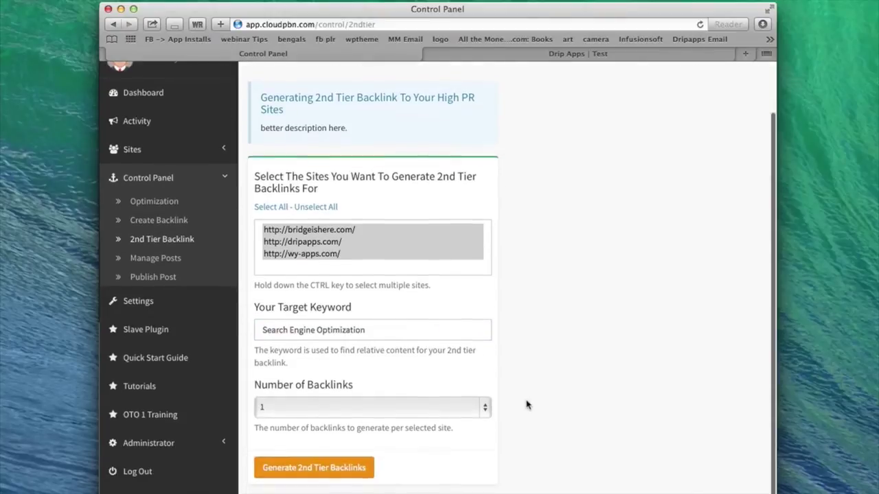
click(447, 410)
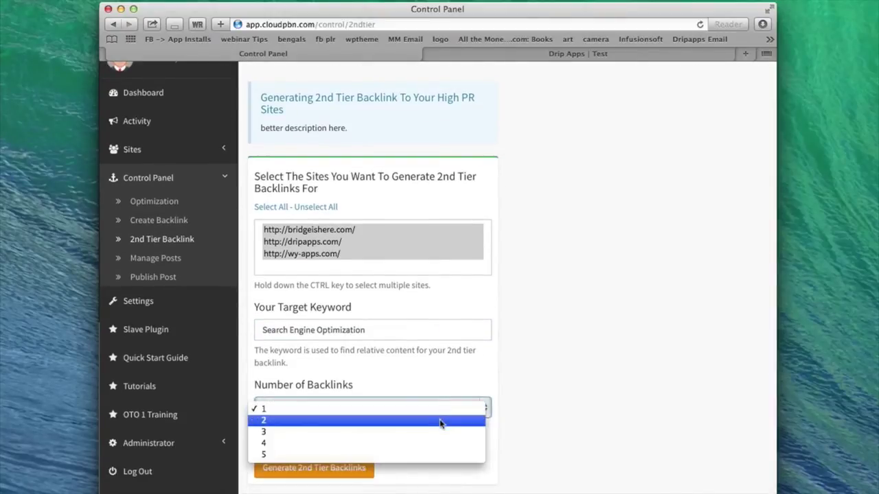
click(440, 424)
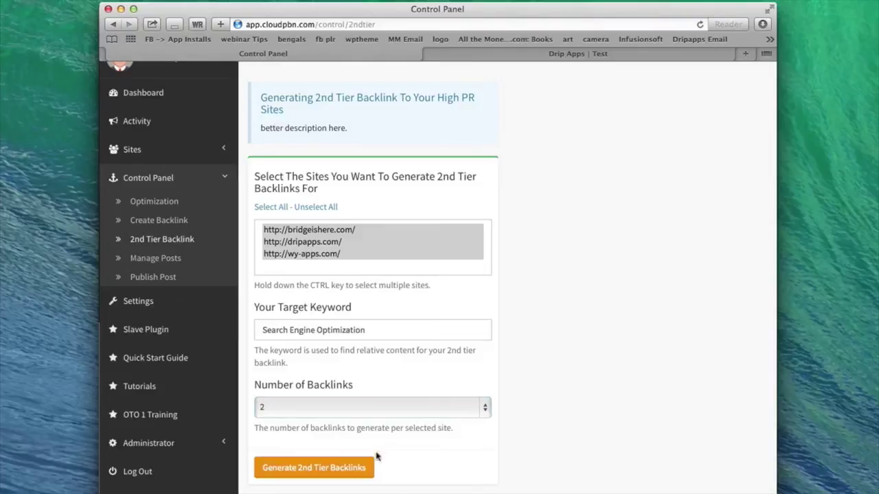
click(355, 471)
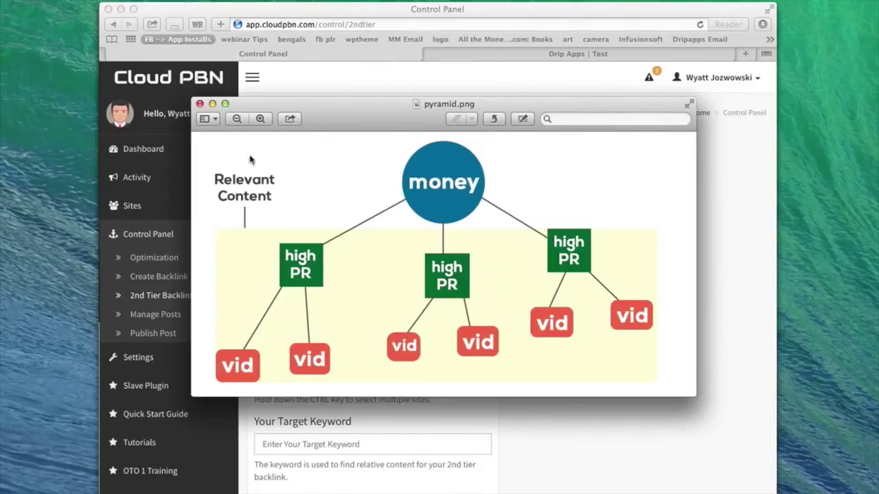
click(199, 104)
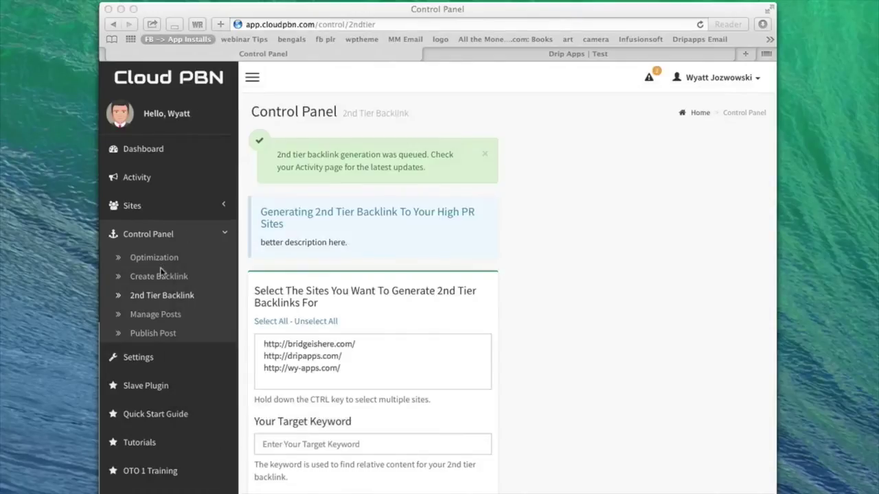
List the six dripapps.com posts and highlight the first post's money site and keyword
click(162, 316)
click(165, 316)
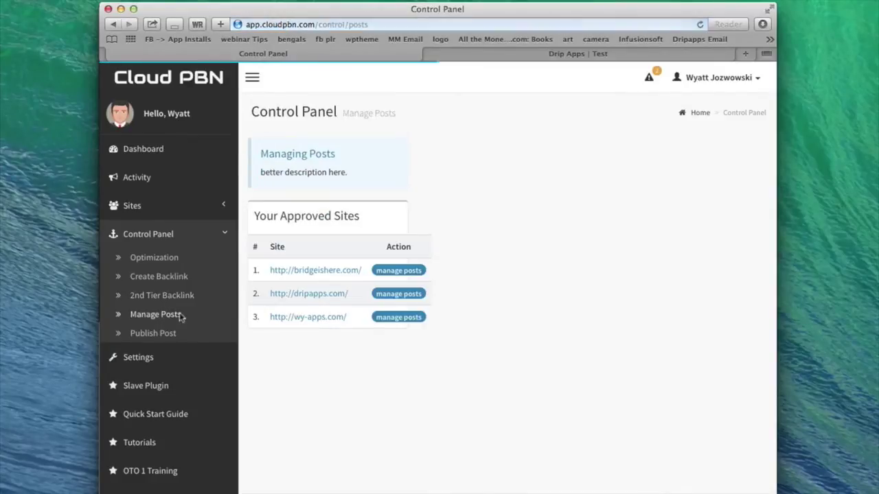
click(311, 297)
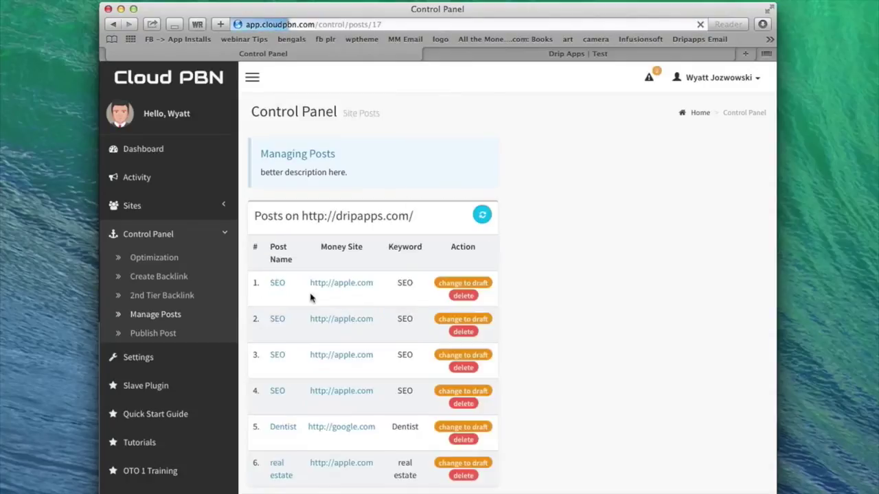
scroll(405, 307, down, 1)
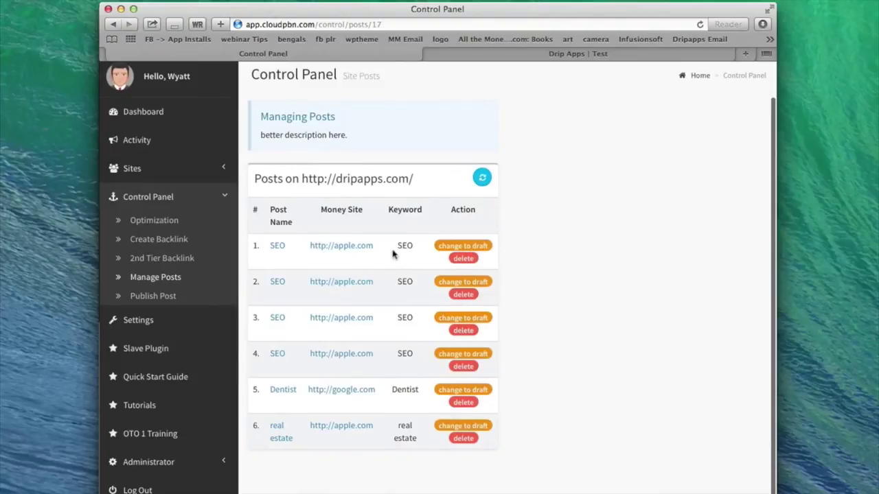
drag(422, 250, 330, 245)
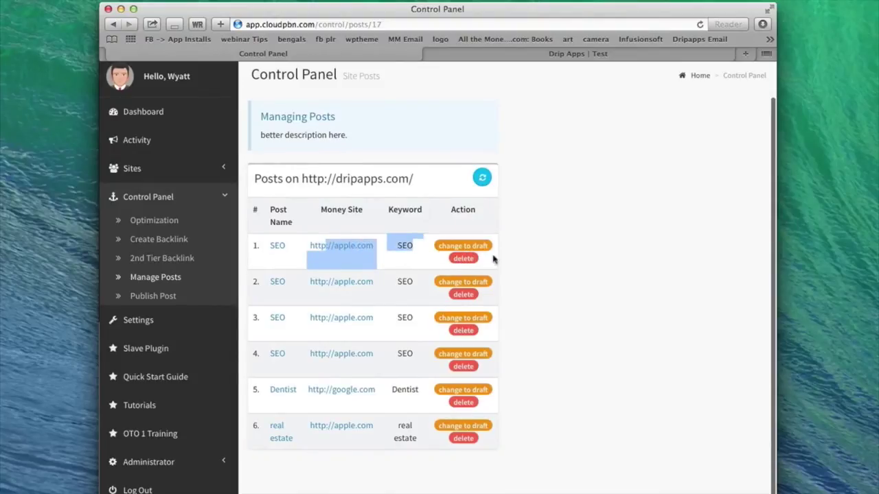
click(540, 265)
scroll(480, 288, up, 2)
click(176, 337)
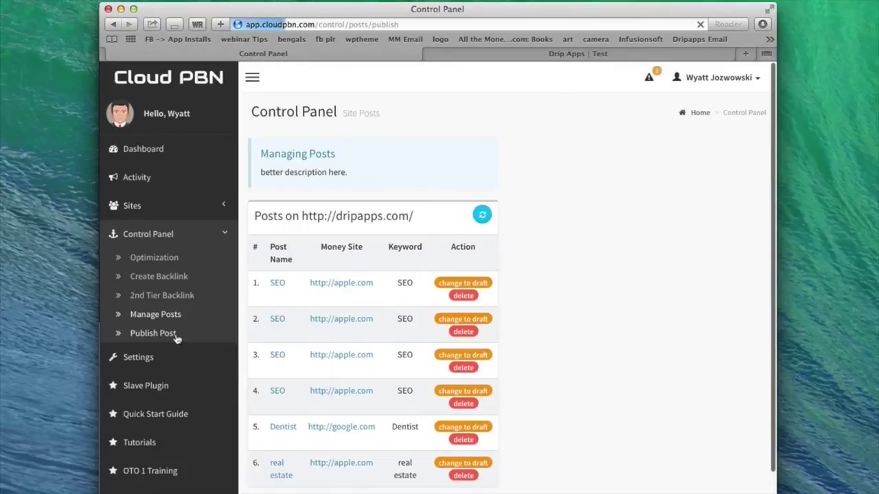
scroll(330, 335, down, 2)
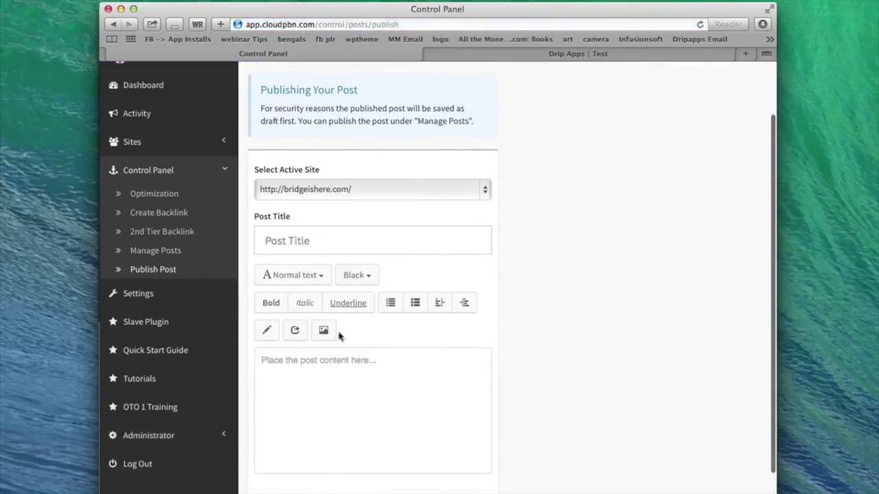
click(369, 398)
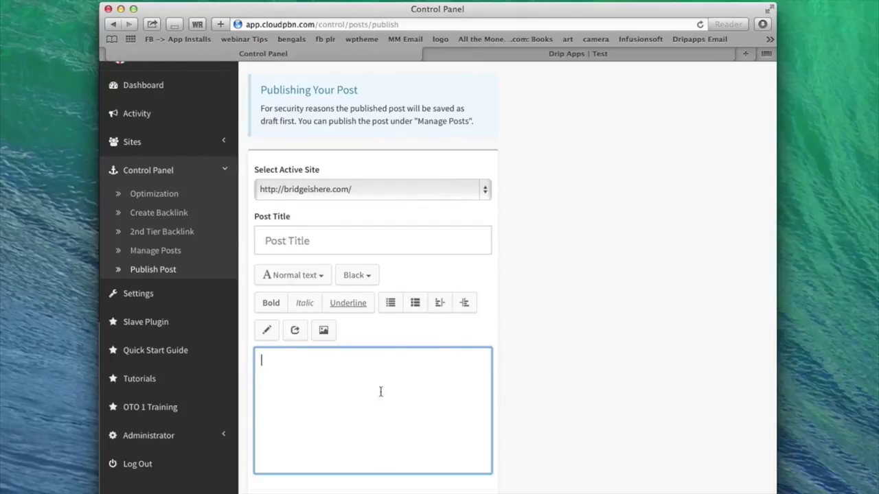
scroll(455, 334, up, 2)
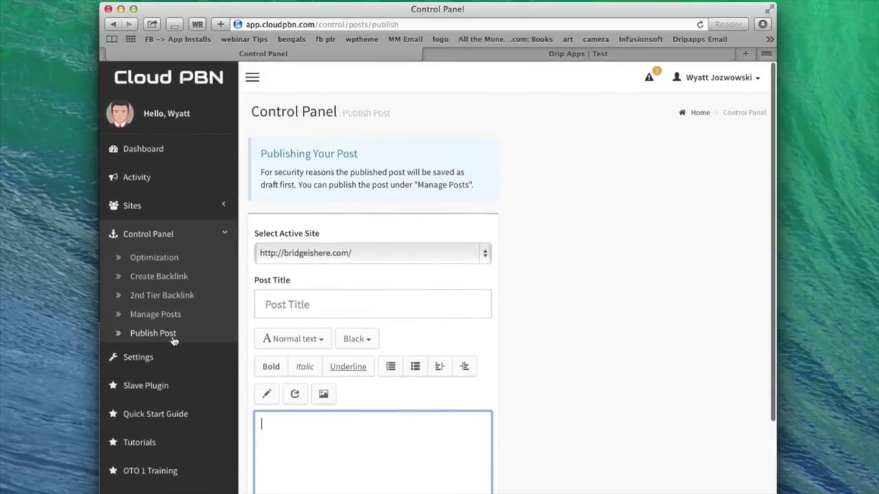
scroll(376, 293, down, 3)
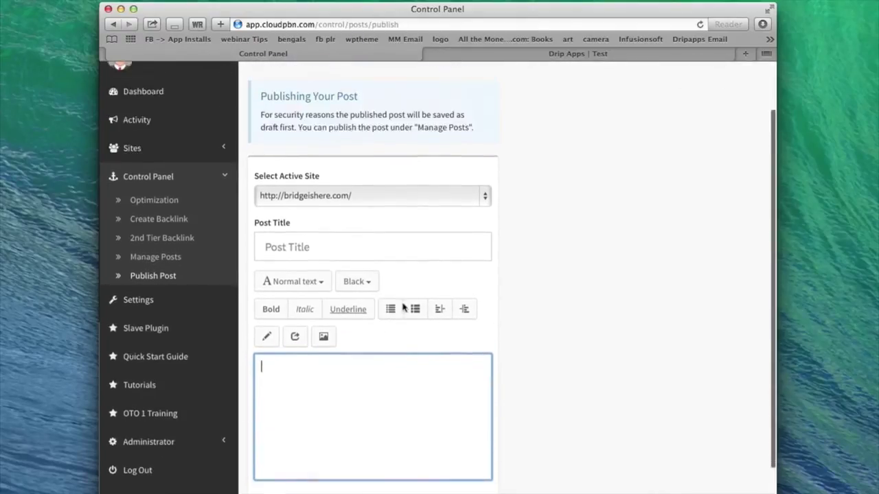
scroll(404, 309, up, 2)
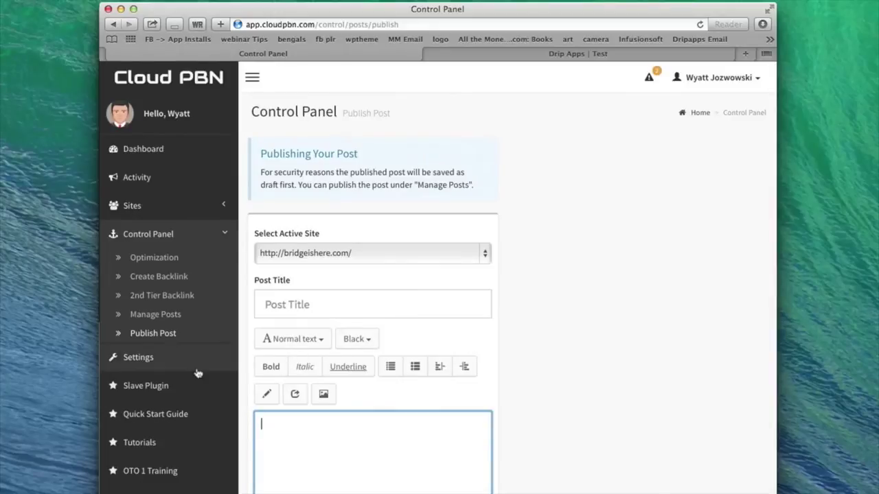
scroll(182, 371, down, 1)
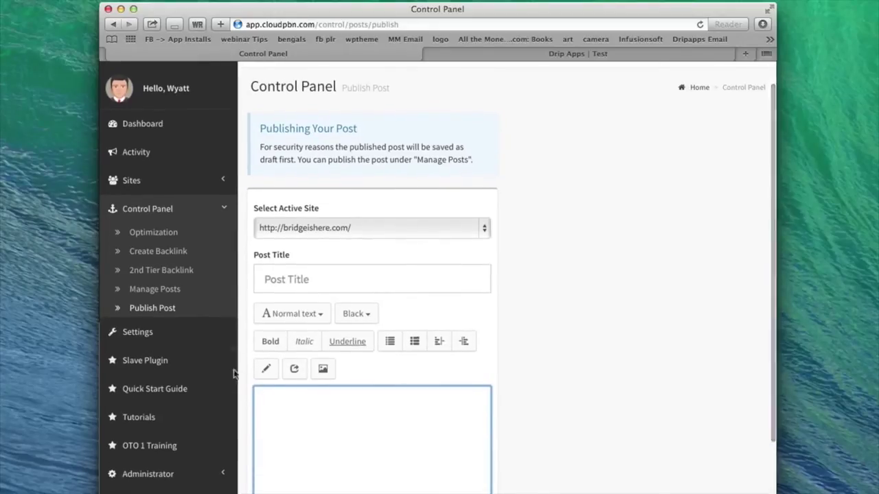
Download slave-v1.0.8.zip from the Slave Plugin link and close its blank tab, back to Publish Post
click(179, 367)
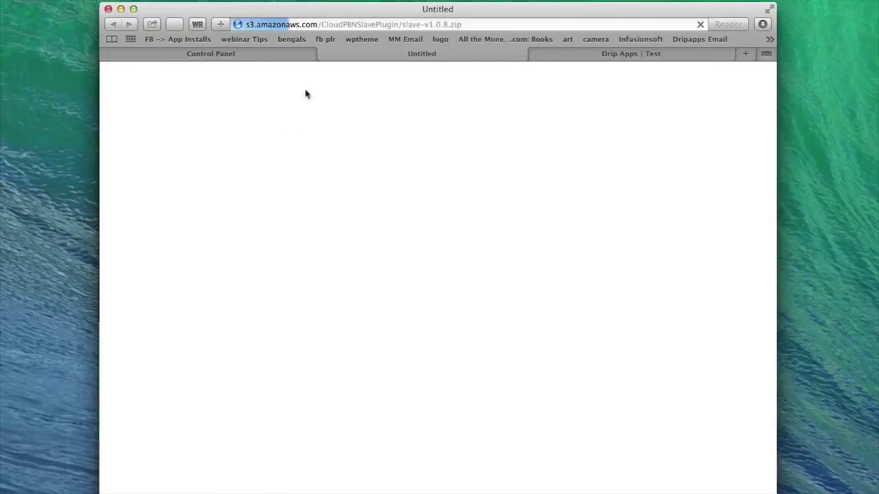
click(326, 53)
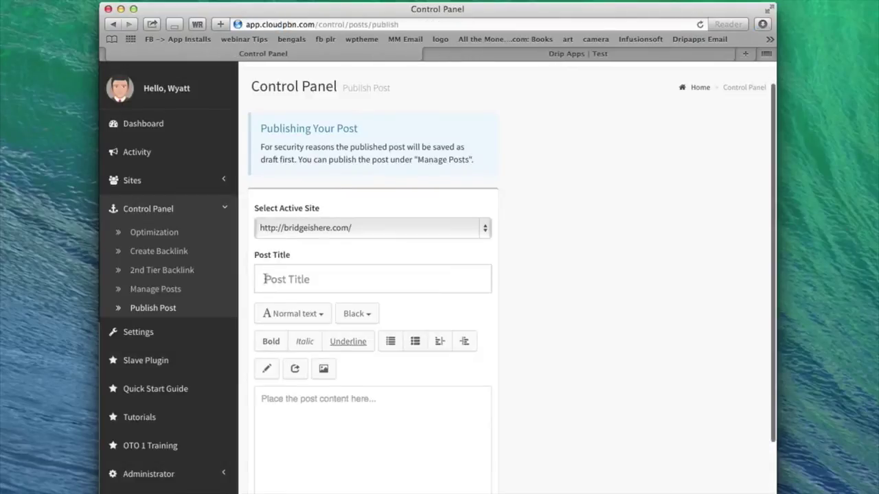
scroll(334, 253, up, 1)
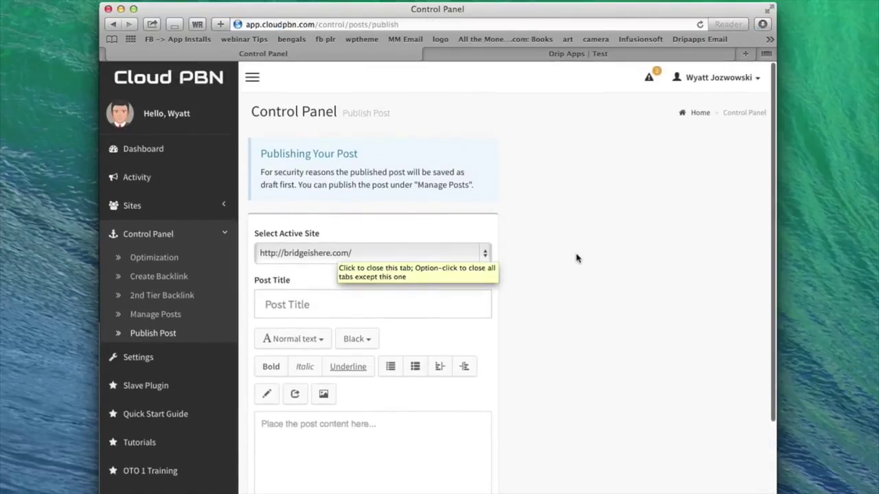